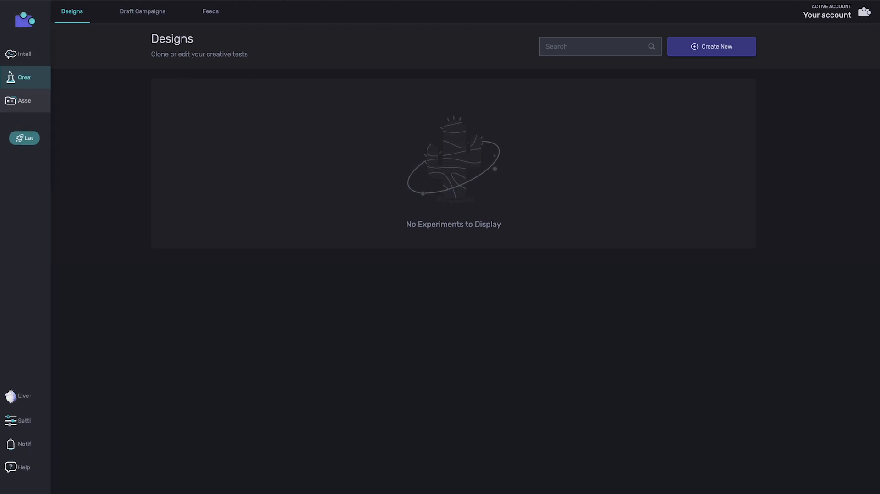
Create a new feed, name it "Simple Design" and open its image assets.
{"action": "left_click", "coordinate": [210, 11]}
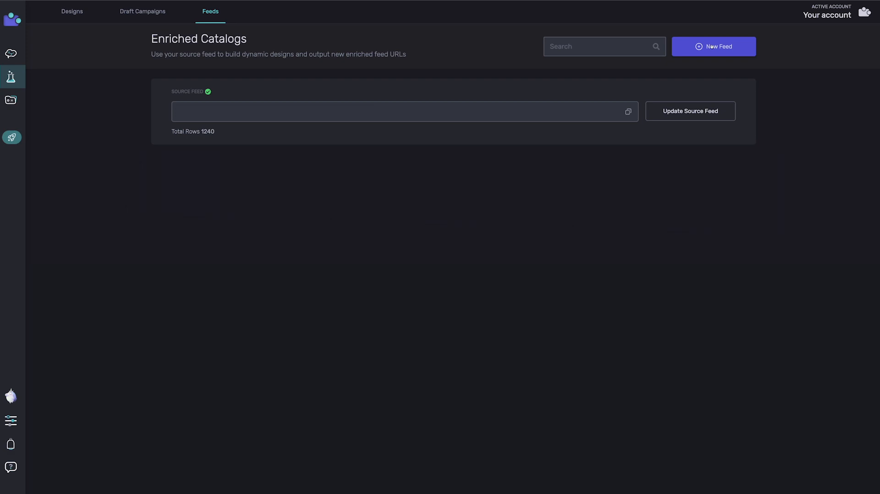
{"action": "left_click", "coordinate": [711, 46]}
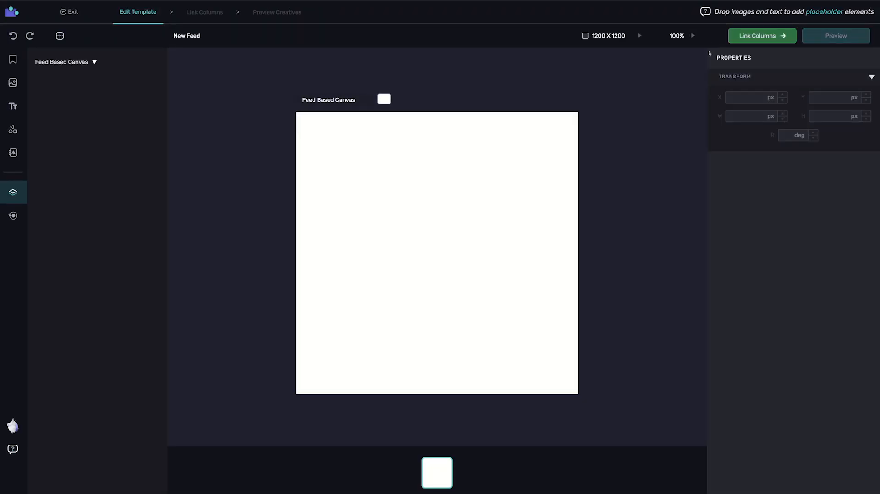
{"action": "left_click", "coordinate": [209, 33]}
{"action": "type", "text": "Simple Design"}
{"action": "left_click", "coordinate": [18, 84]}
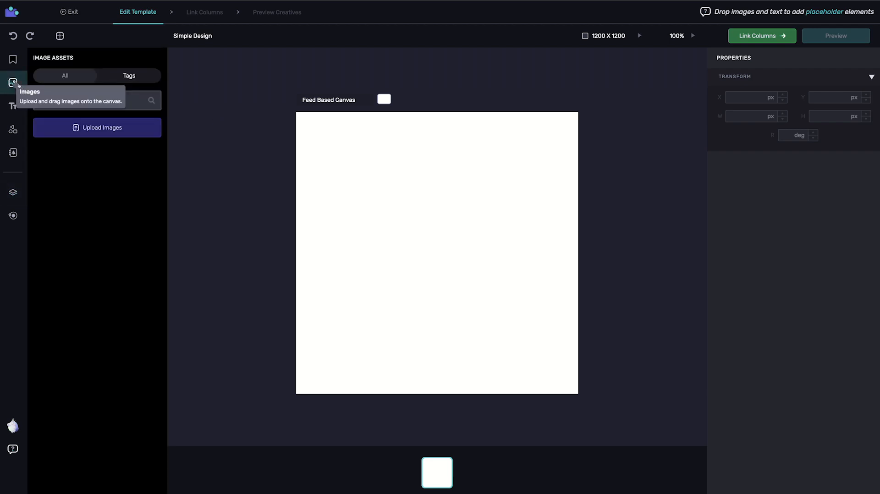
{"action": "left_click", "coordinate": [102, 129]}
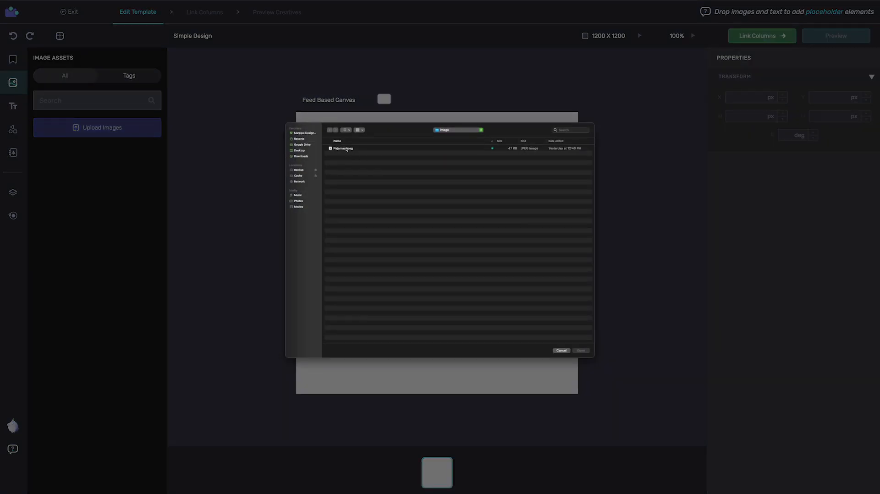
{"action": "left_click", "coordinate": [347, 148]}
{"action": "left_click", "coordinate": [558, 351]}
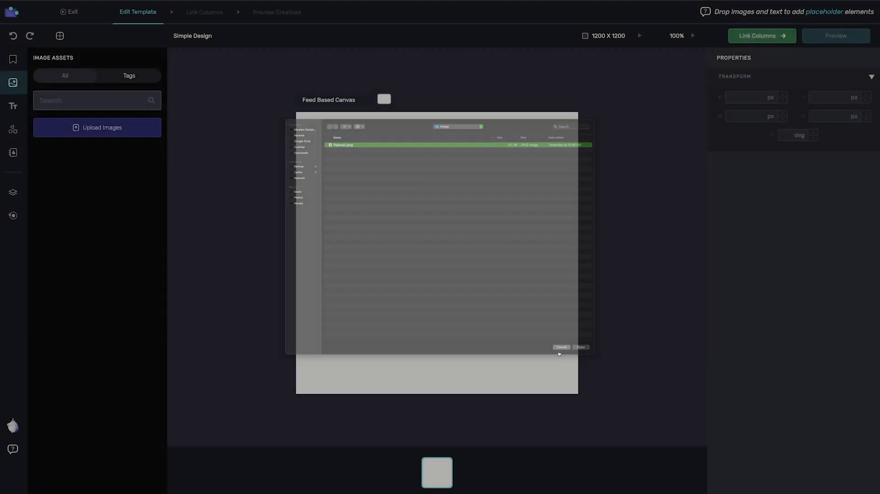
Switch to the Finder window and upload Pajamas.jpeg into the image assets.
{"action": "key", "text": "super+Tab"}
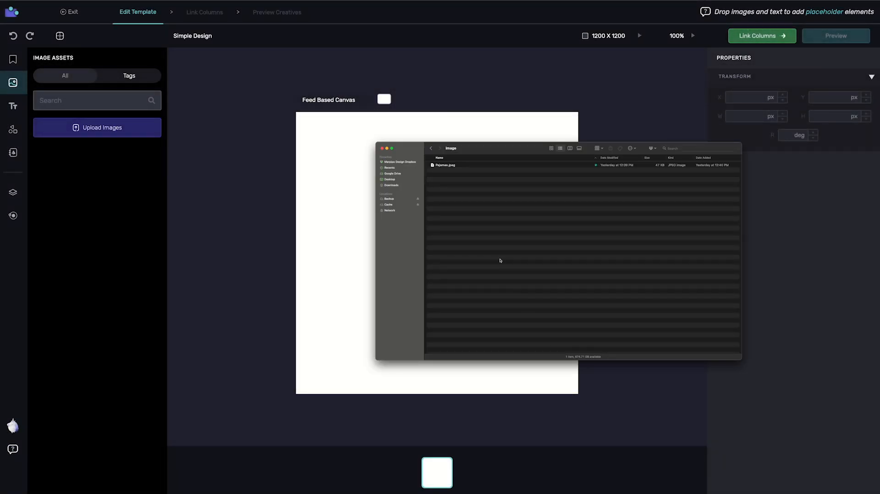
{"action": "left_click_drag", "start_coordinate": [444, 165], "coordinate": [111, 132]}
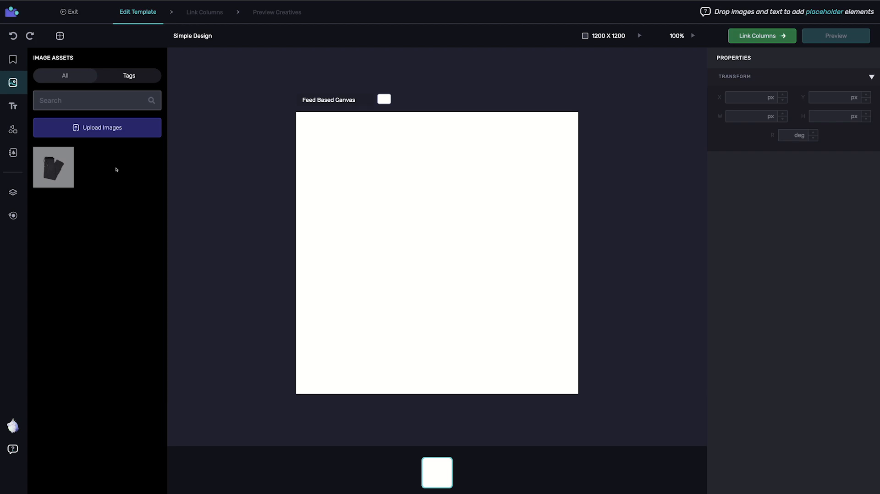
Upload the ACME logo file into the graphic assets.
{"action": "left_click", "coordinate": [12, 130]}
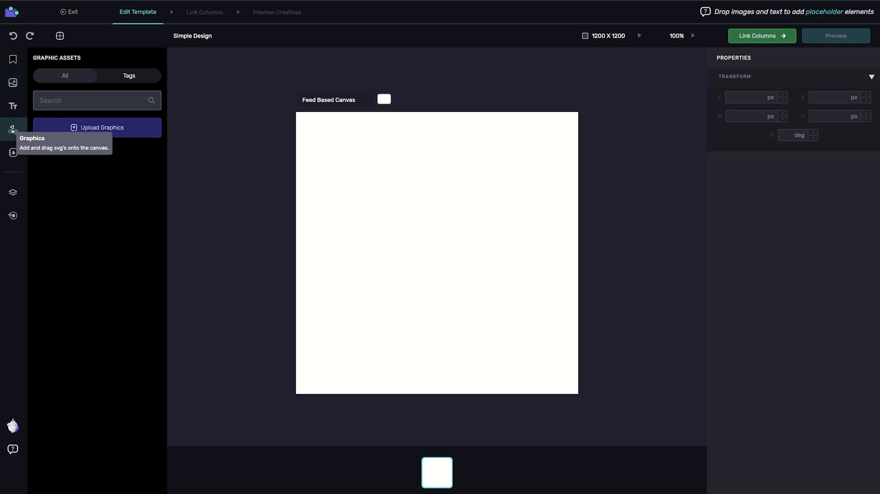
{"action": "left_click", "coordinate": [99, 128]}
{"action": "key", "text": "super+Up"}
{"action": "key", "text": "Down"}
{"action": "key", "text": "Down"}
{"action": "key", "text": "Down"}
{"action": "key", "text": "super+Down"}
{"action": "key", "text": "Down"}
{"action": "key", "text": "Return"}
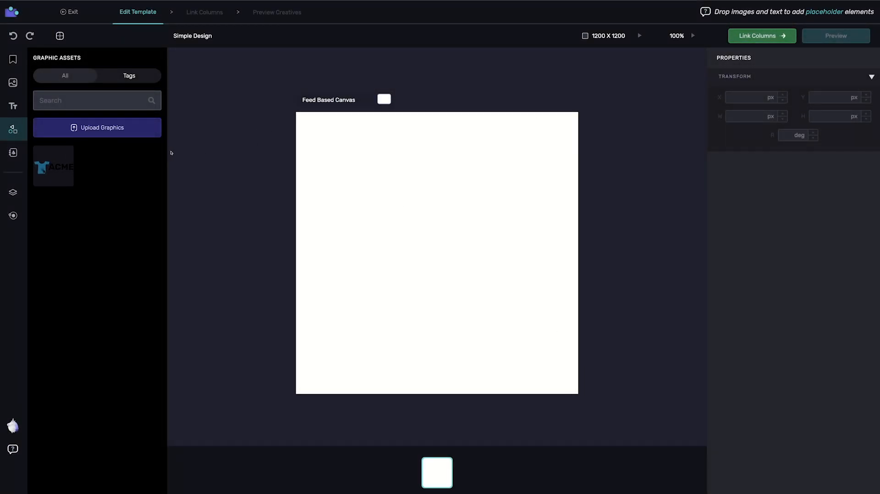
Place Pajamas.jpeg on the canvas as a dynamic image filling it and rename its layer "product image".
{"action": "left_click", "coordinate": [13, 83]}
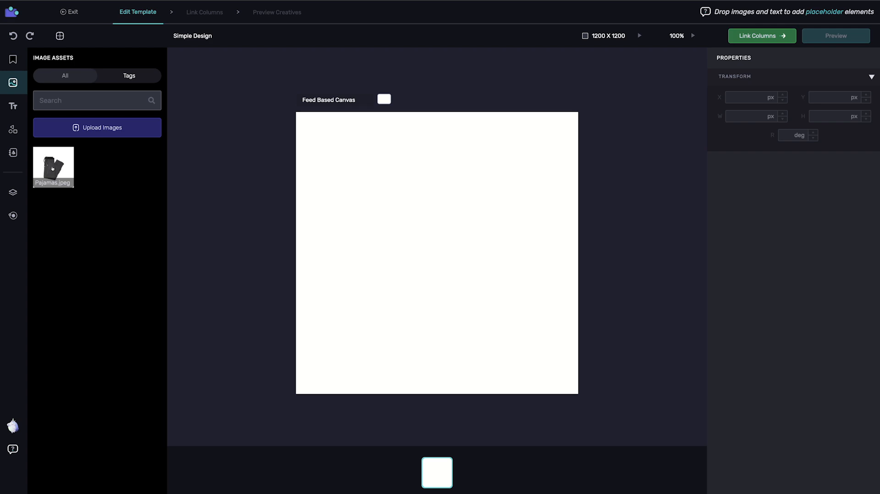
{"action": "left_click_drag", "start_coordinate": [52, 168], "coordinate": [476, 260]}
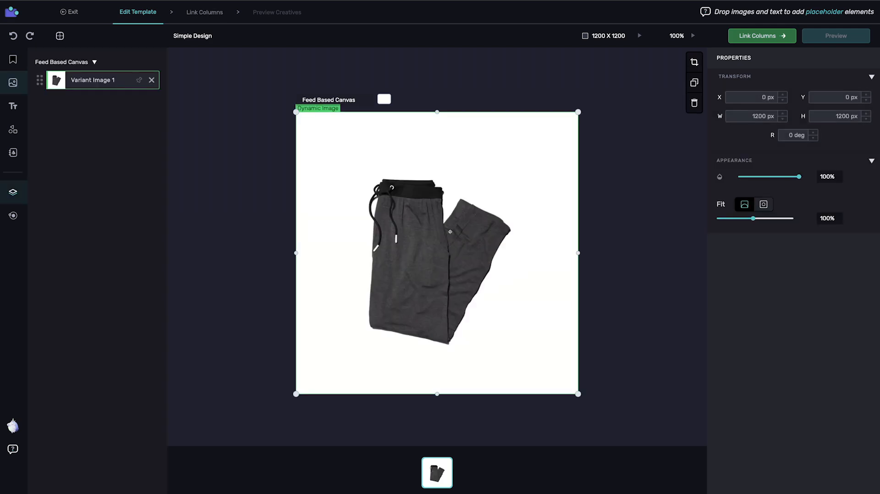
{"action": "double_click", "coordinate": [91, 79]}
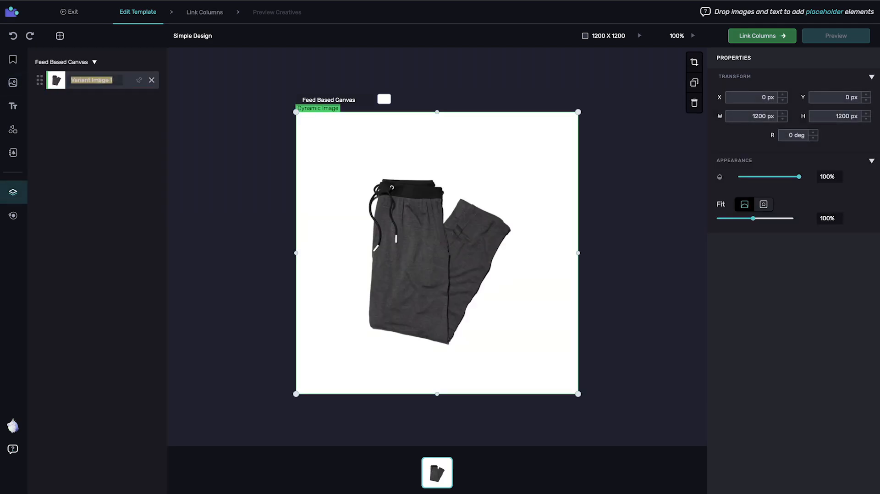
{"action": "type", "text": "product image"}
{"action": "key", "text": "Return"}
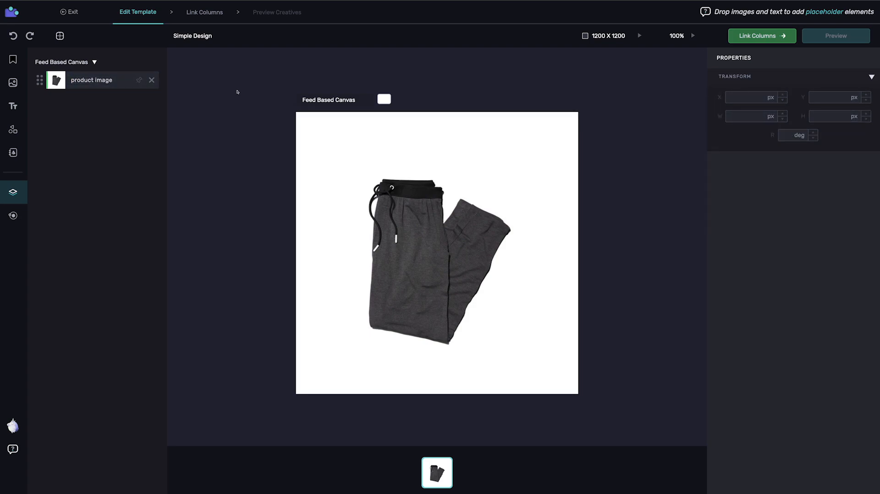
{"action": "left_click", "coordinate": [436, 239]}
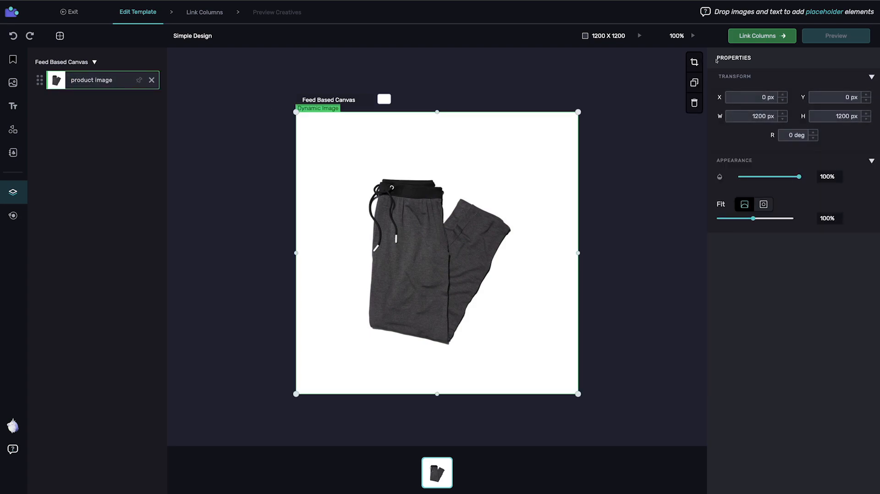
Link the product image layer to the "image" column of the source feed.
{"action": "left_click", "coordinate": [756, 37]}
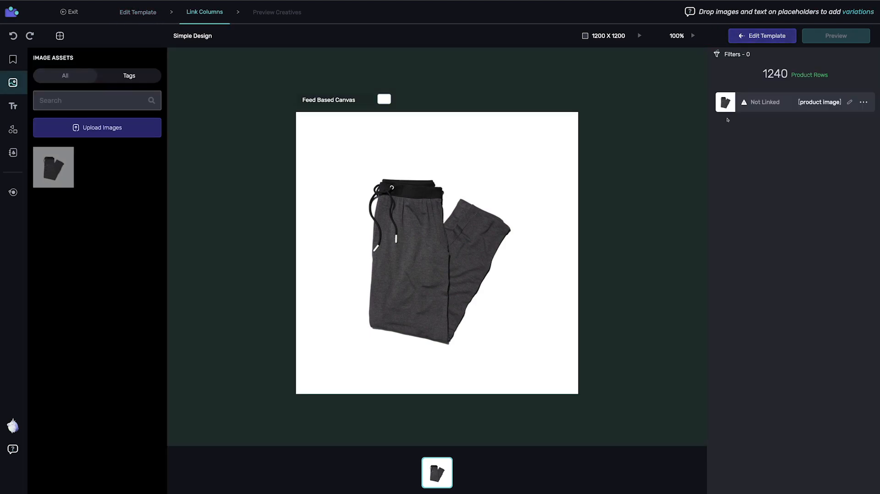
{"action": "left_click", "coordinate": [856, 103]}
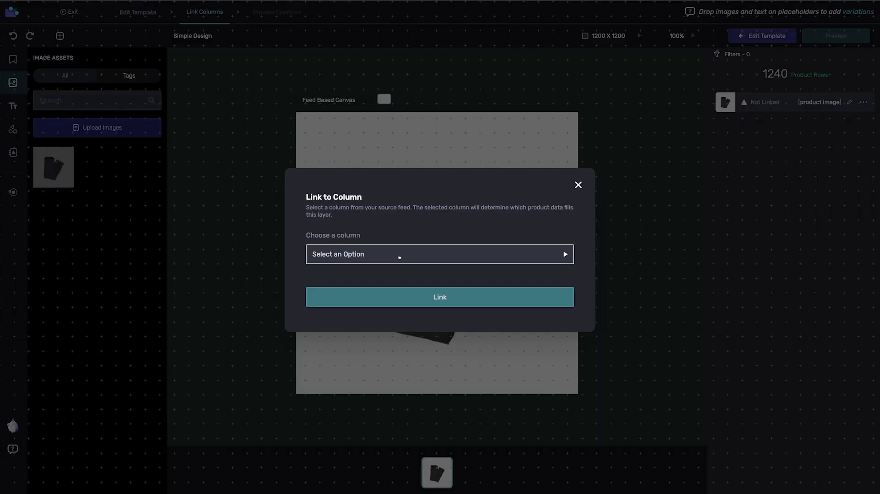
{"action": "left_click", "coordinate": [397, 255]}
{"action": "left_click", "coordinate": [356, 274]}
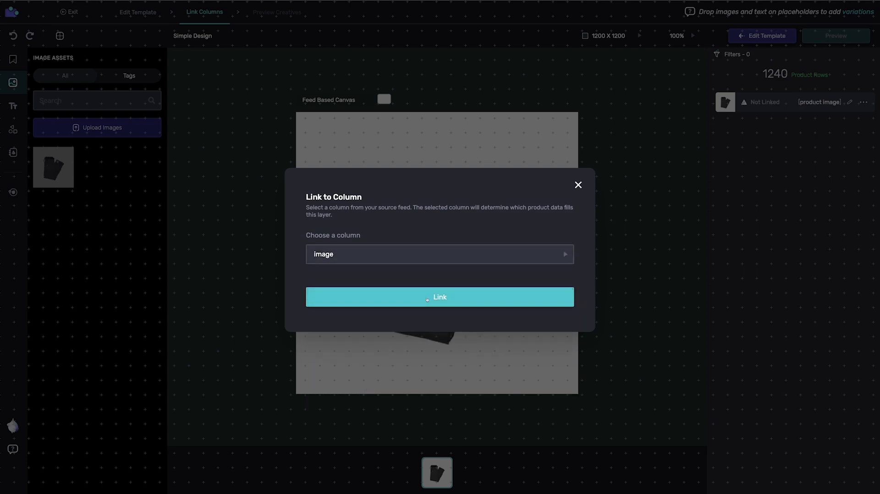
{"action": "left_click", "coordinate": [440, 297]}
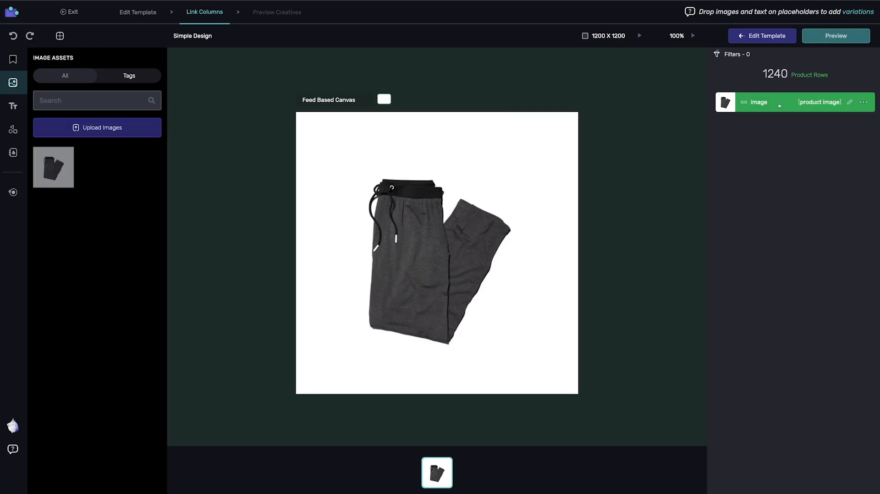
Apply an enriched feed filter where availability equals "in stock".
{"action": "left_click", "coordinate": [732, 54]}
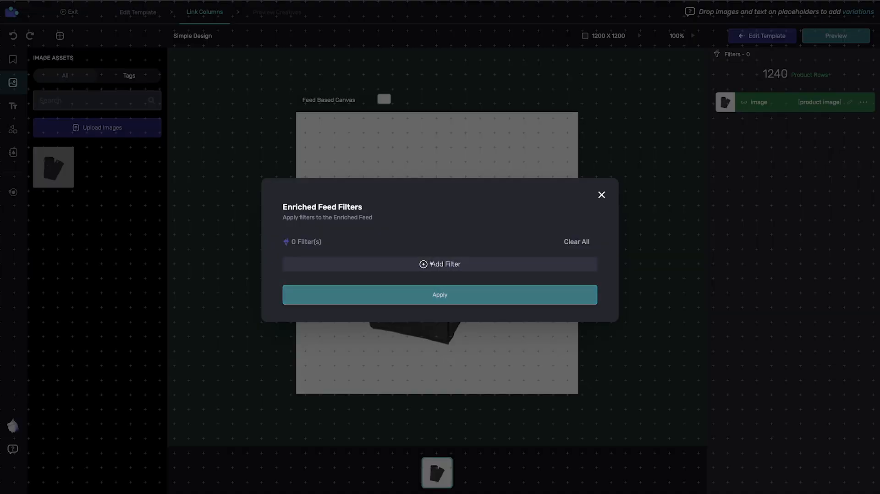
{"action": "left_click", "coordinate": [413, 263]}
{"action": "left_click", "coordinate": [330, 253]}
{"action": "scroll", "coordinate": [321, 321], "scroll_direction": "down", "scroll_amount": 5}
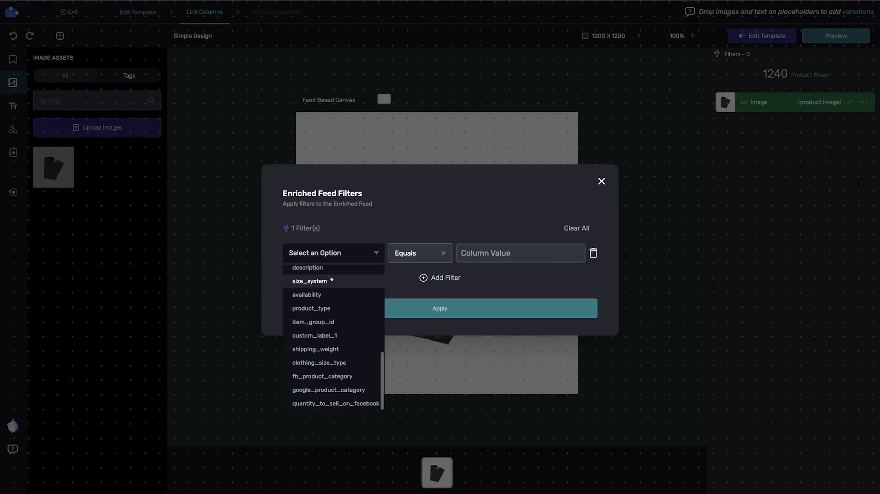
{"action": "left_click", "coordinate": [307, 295]}
{"action": "left_click", "coordinate": [478, 256]}
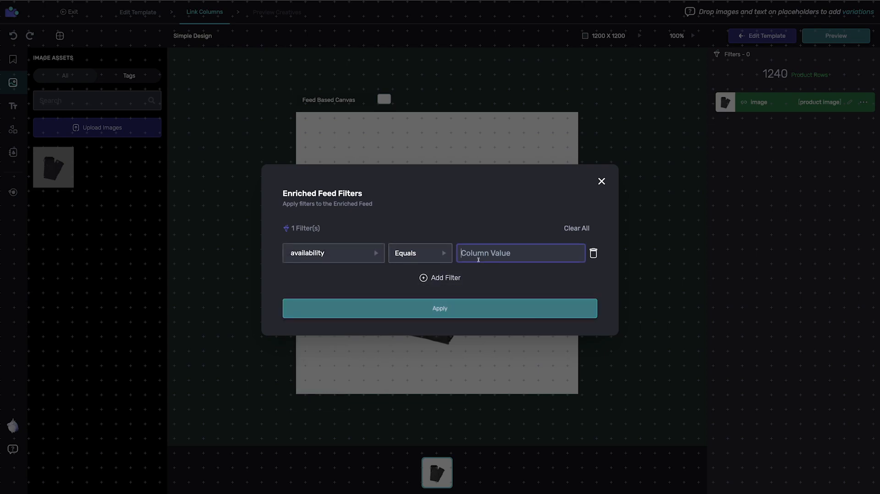
{"action": "type", "text": "in stock"}
{"action": "left_click", "coordinate": [452, 308]}
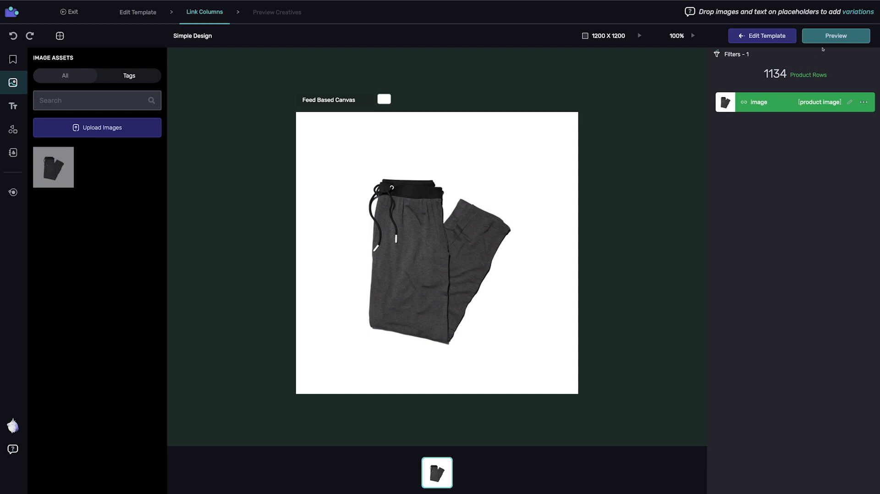
Preview the sample creatives generated from the feed and return to editing the template.
{"action": "left_click", "coordinate": [835, 36]}
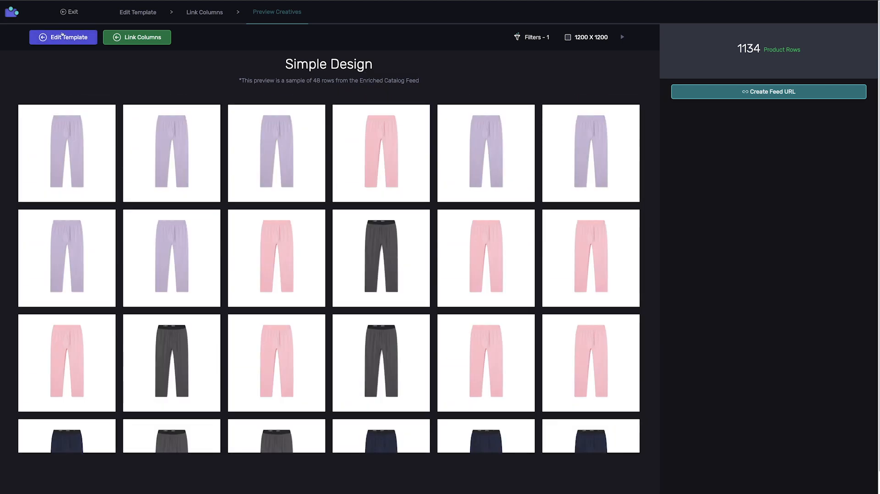
{"action": "left_click", "coordinate": [67, 37]}
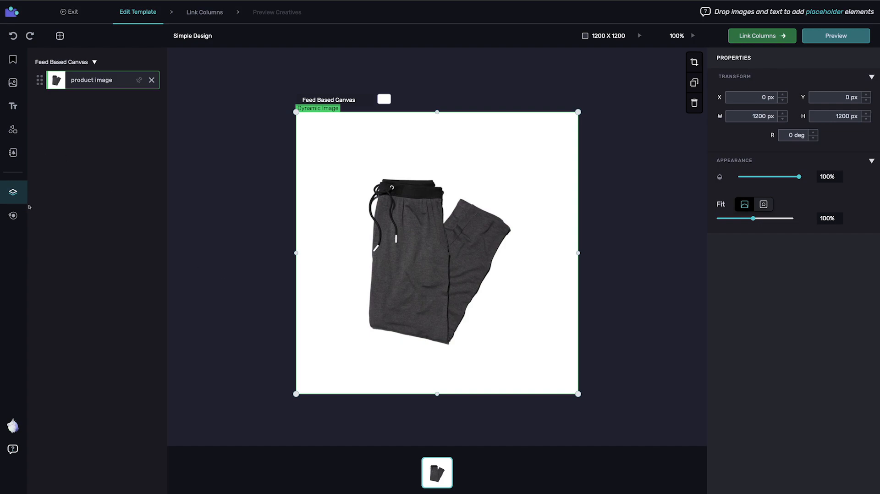
Add the square outline frame from the Frames shapes onto the canvas over the product image.
{"action": "left_click", "coordinate": [12, 216]}
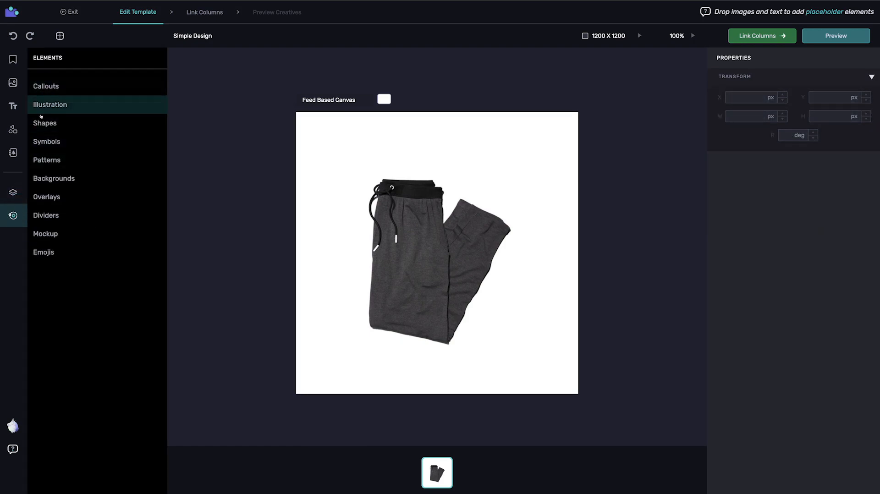
{"action": "left_click", "coordinate": [43, 252]}
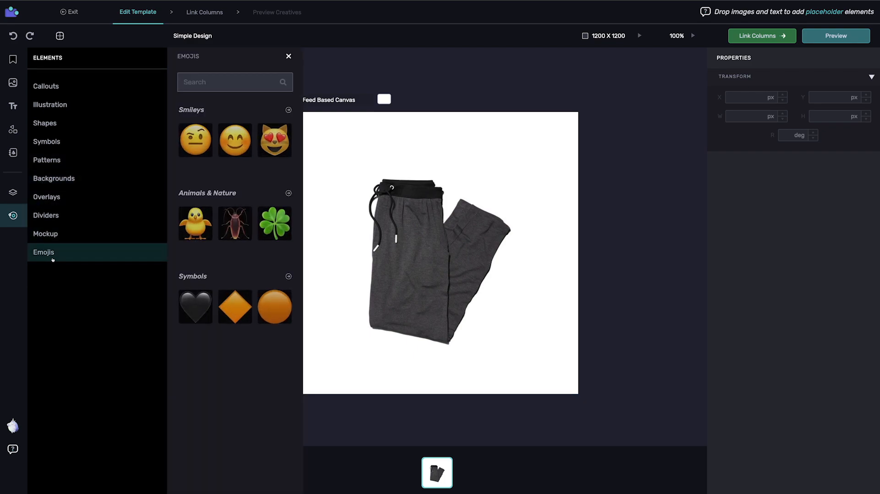
{"action": "left_click", "coordinate": [46, 216]}
{"action": "left_click", "coordinate": [46, 198]}
{"action": "left_click", "coordinate": [44, 123]}
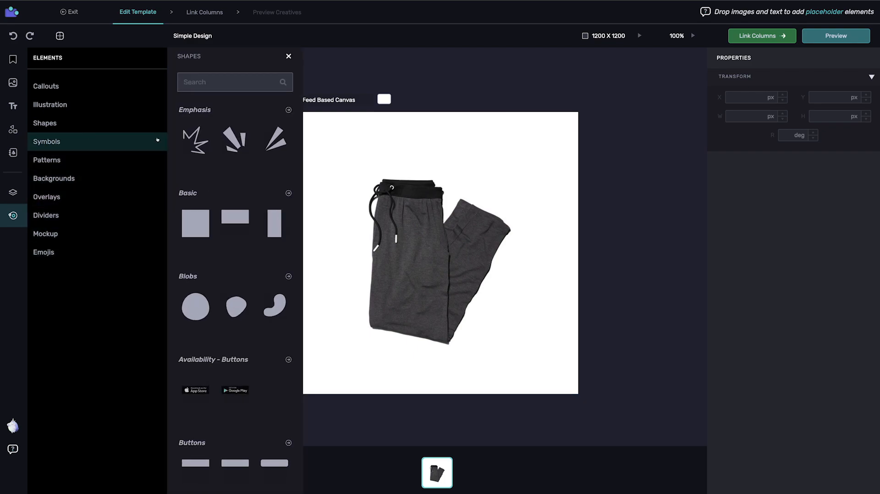
{"action": "scroll", "coordinate": [219, 177], "scroll_direction": "down", "scroll_amount": 10}
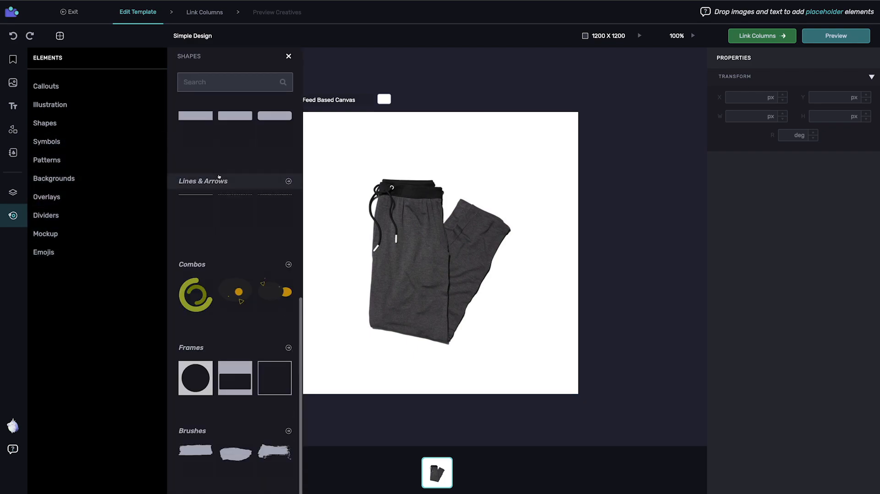
{"action": "left_click", "coordinate": [192, 351]}
{"action": "left_click_drag", "start_coordinate": [277, 141], "coordinate": [405, 186]}
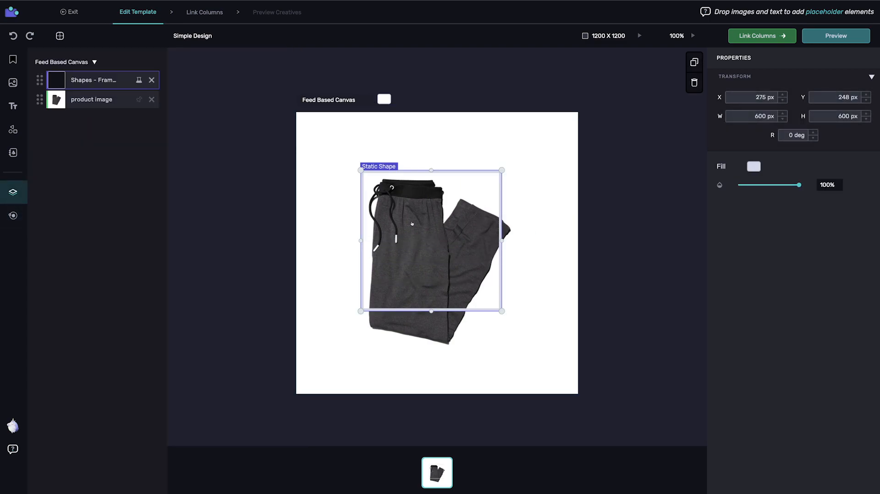
Enlarge the square frame to about 1041 × 1041 px and centre it on the canvas.
{"action": "left_click_drag", "start_coordinate": [359, 165], "coordinate": [312, 123]}
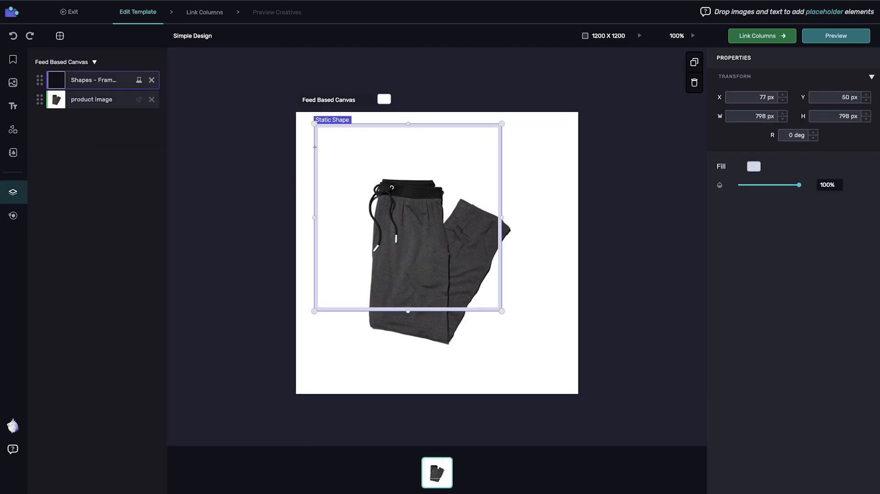
{"action": "left_click_drag", "start_coordinate": [502, 310], "coordinate": [557, 378]}
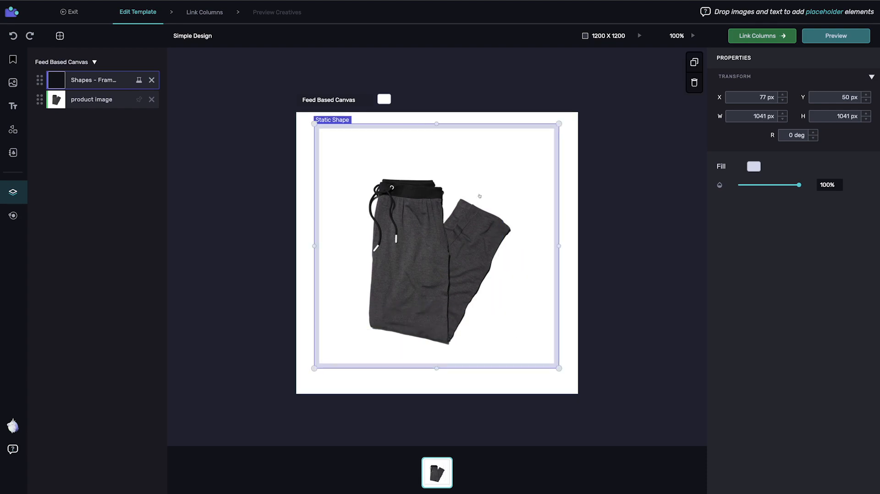
{"action": "left_click_drag", "start_coordinate": [476, 128], "coordinate": [476, 135]}
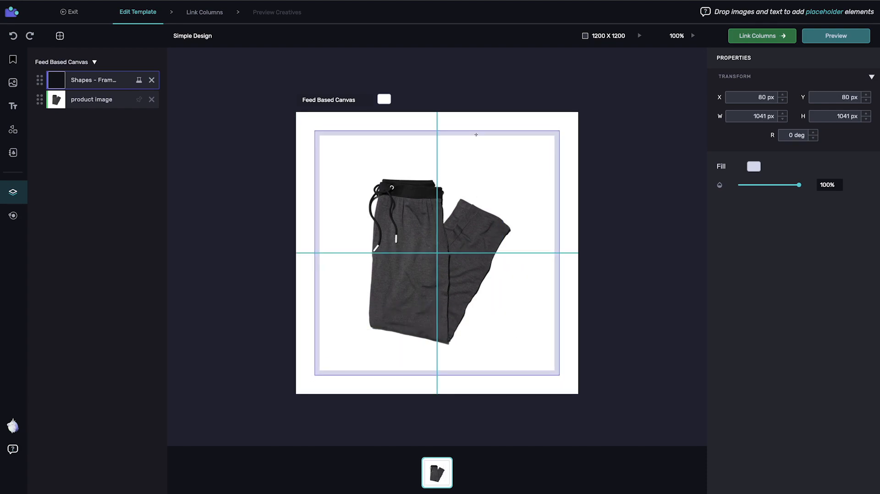
Set the frame's size to 1000 × 1000 px, centred on the canvas at X 100 px and Y 100 px.
{"action": "key", "text": "Tab"}
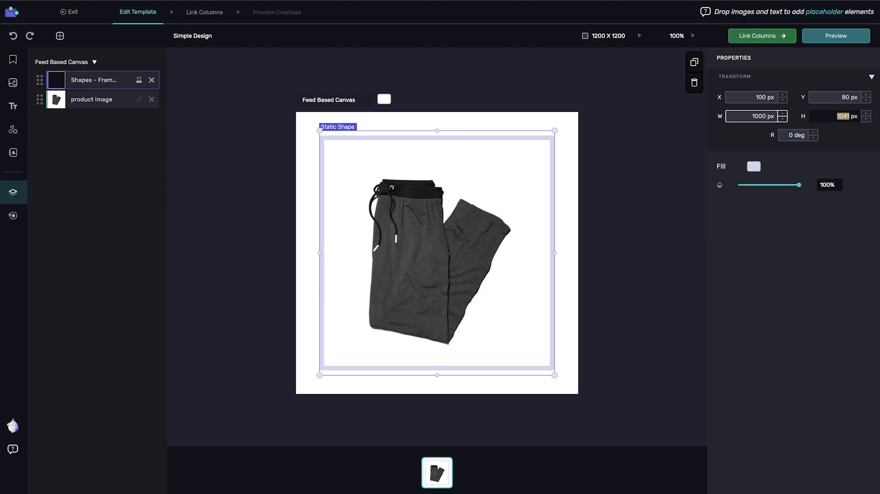
{"action": "type", "text": "1000"}
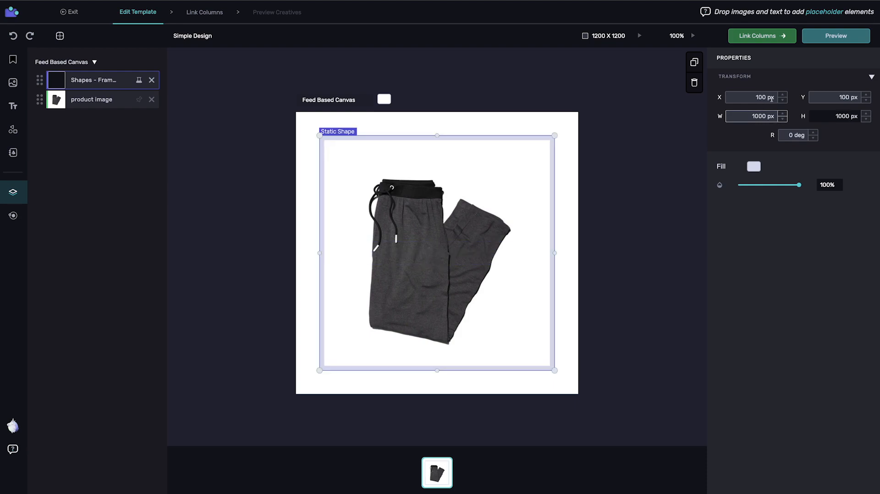
{"action": "left_click", "coordinate": [673, 112]}
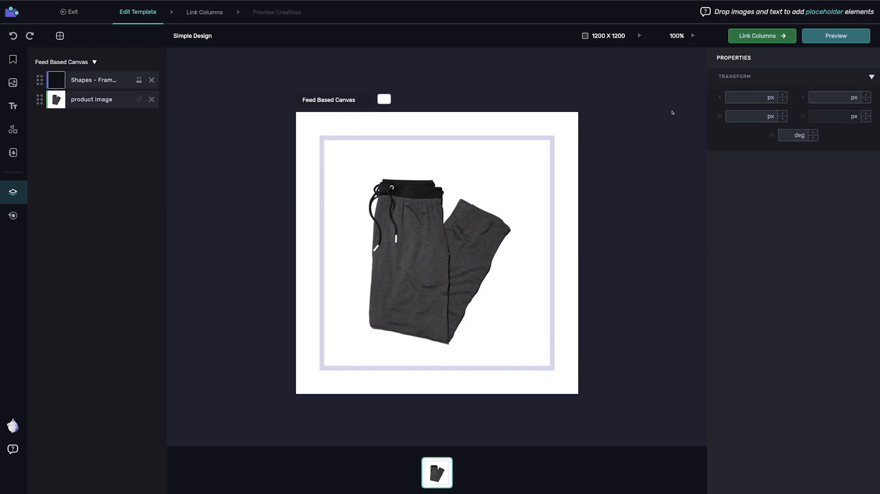
{"action": "left_click", "coordinate": [403, 139]}
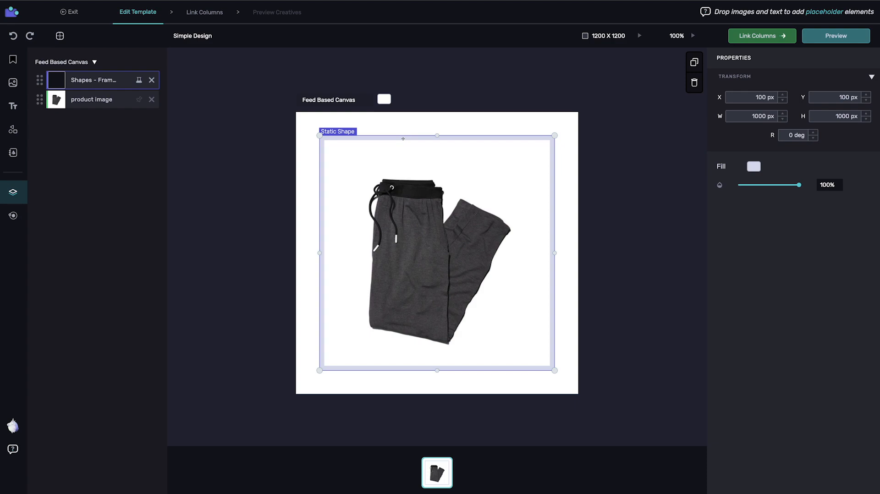
Fill the frame with the yellow swatch (#FFE255) and rename its layer "frame yellow".
{"action": "left_click", "coordinate": [754, 167]}
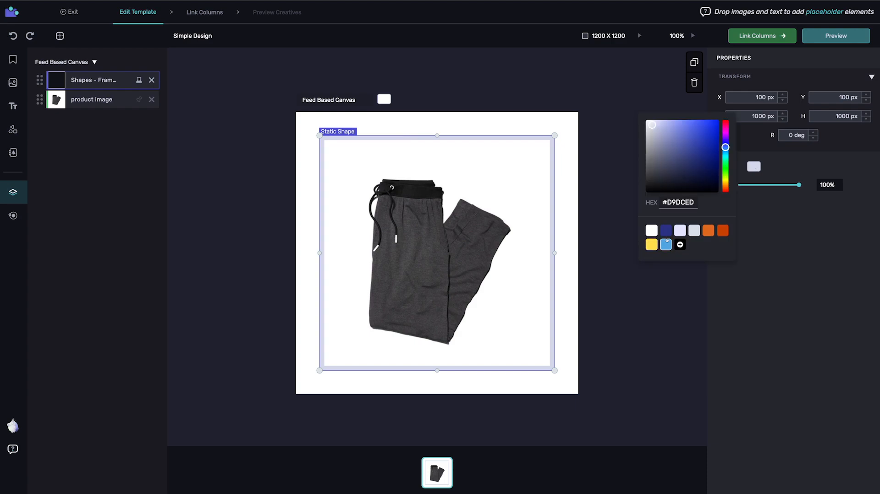
{"action": "left_click", "coordinate": [651, 244]}
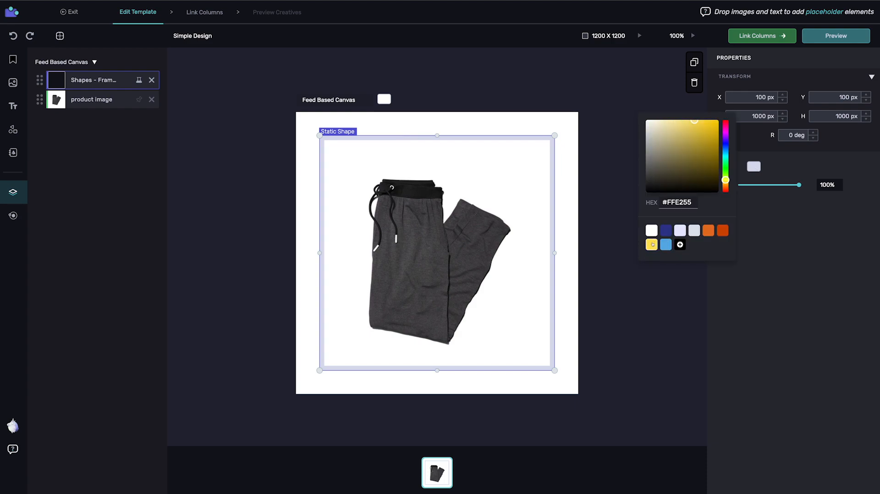
{"action": "left_click", "coordinate": [310, 167]}
{"action": "left_click", "coordinate": [101, 80]}
{"action": "double_click", "coordinate": [104, 81]}
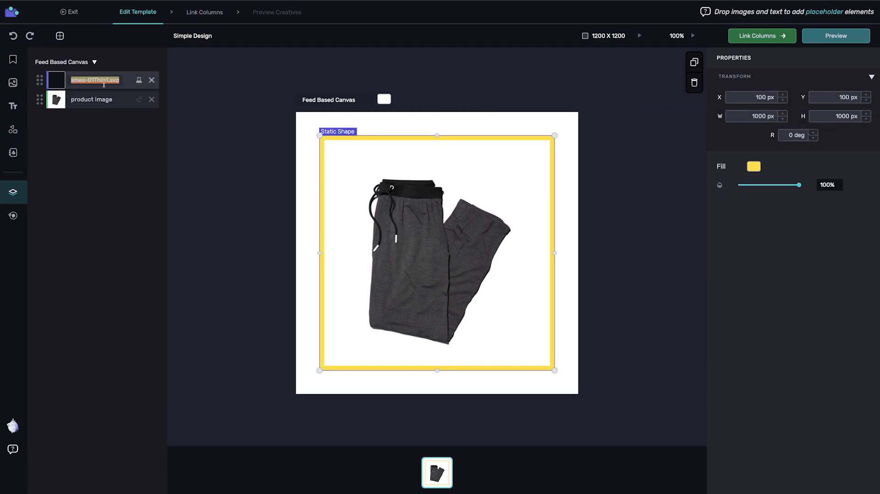
{"action": "type", "text": "frame yellow"}
{"action": "left_click", "coordinate": [200, 148]}
Duplicate the yellow frame and centre the copy inside the original at 970 × 970 px.
{"action": "left_click", "coordinate": [322, 139]}
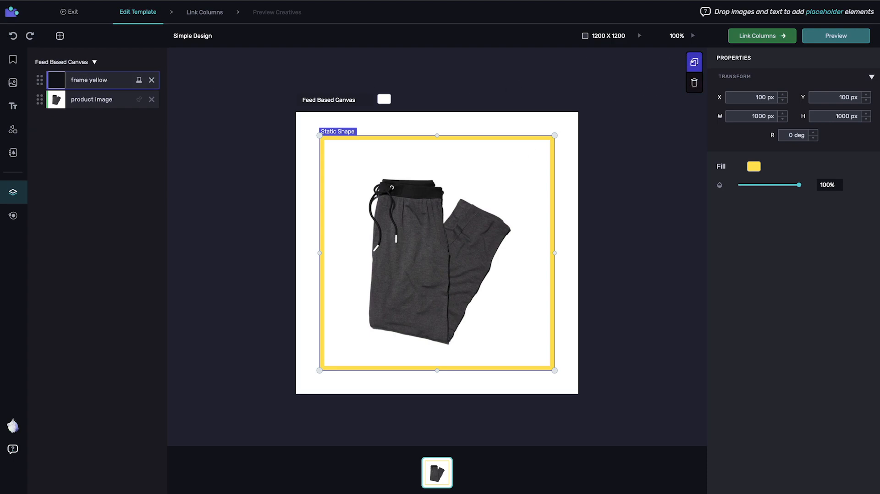
{"action": "left_click", "coordinate": [694, 62]}
{"action": "left_click", "coordinate": [628, 130]}
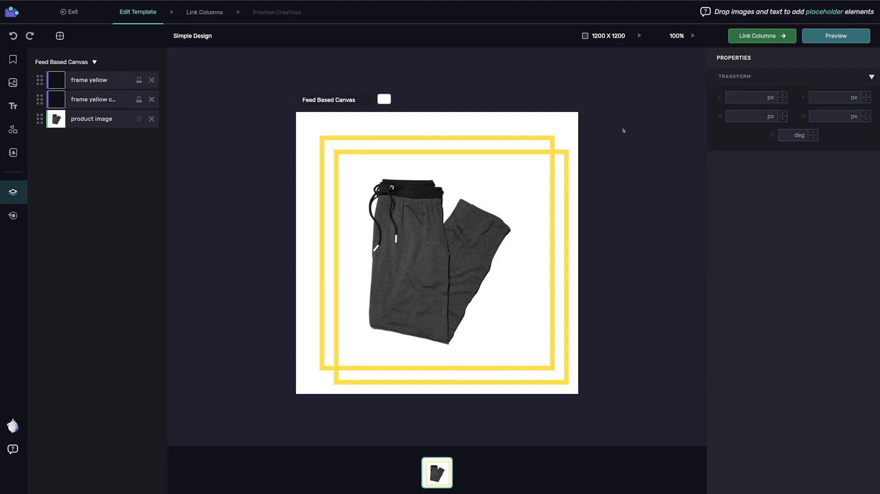
{"action": "left_click_drag", "start_coordinate": [566, 155], "coordinate": [556, 138]}
{"action": "left_click", "coordinate": [757, 116]}
{"action": "type", "text": "970"}
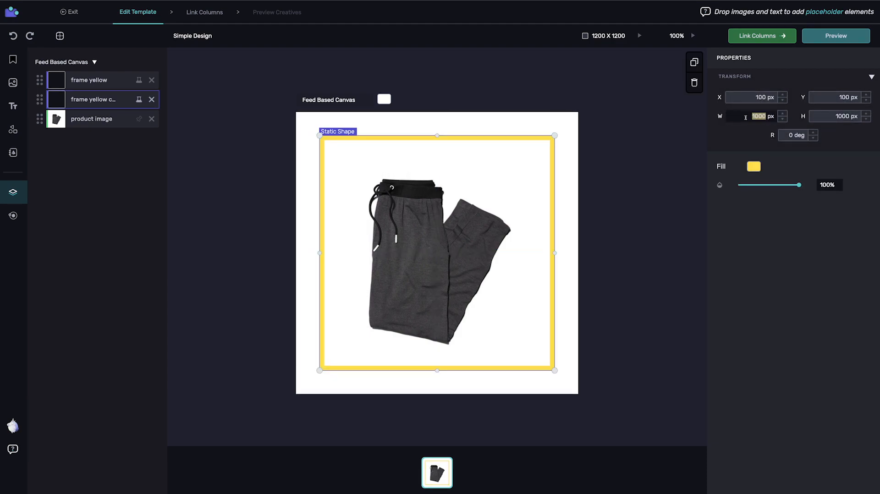
{"action": "key", "text": "Tab"}
{"action": "type", "text": "970"}
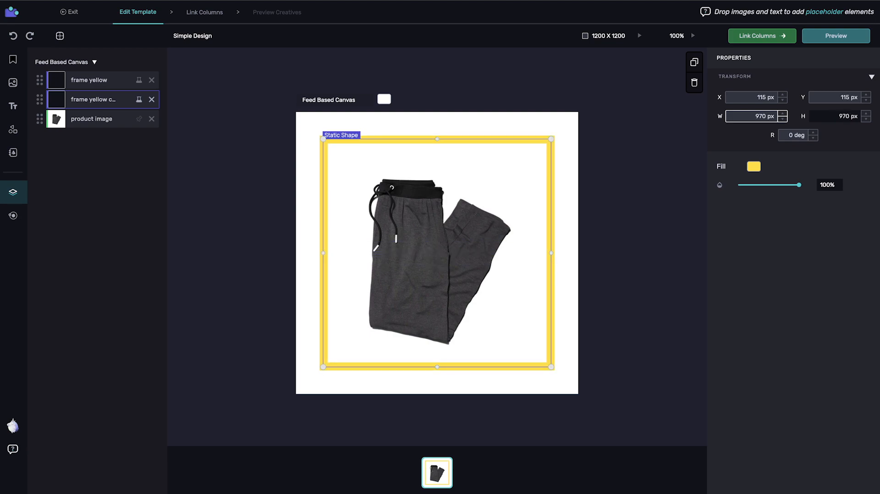
Fill the 970 px inner frame with orange (#E3731F) and rename its layer "frame orange".
{"action": "left_click", "coordinate": [753, 166]}
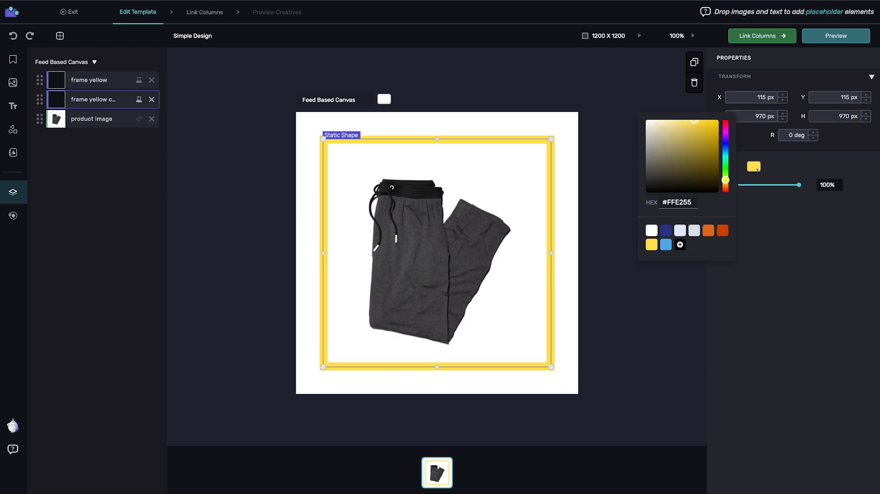
{"action": "left_click", "coordinate": [708, 230]}
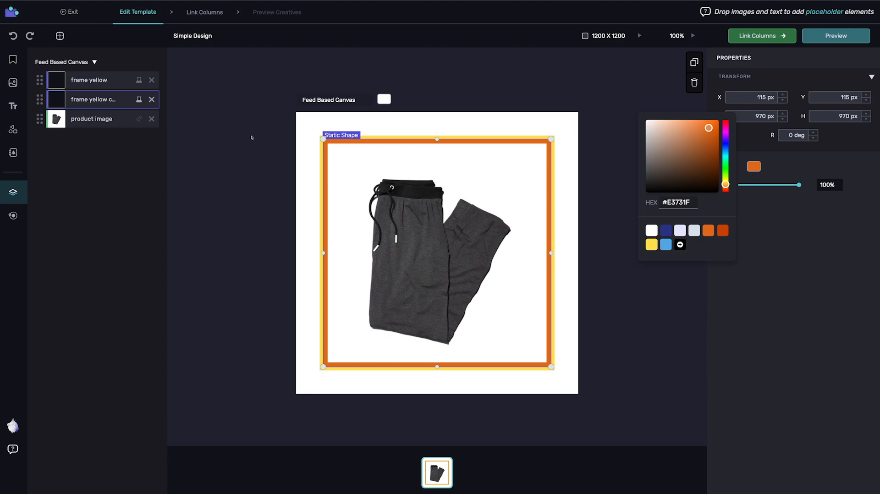
{"action": "left_click", "coordinate": [172, 255]}
{"action": "left_click", "coordinate": [429, 149]}
{"action": "double_click", "coordinate": [89, 99]}
{"action": "type", "text": "frame orange"}
{"action": "key", "text": "Return"}
Duplicate the orange frame, centre the copy at 940 × 940 px and fill it with the dark blue swatch.
{"action": "left_click", "coordinate": [694, 62]}
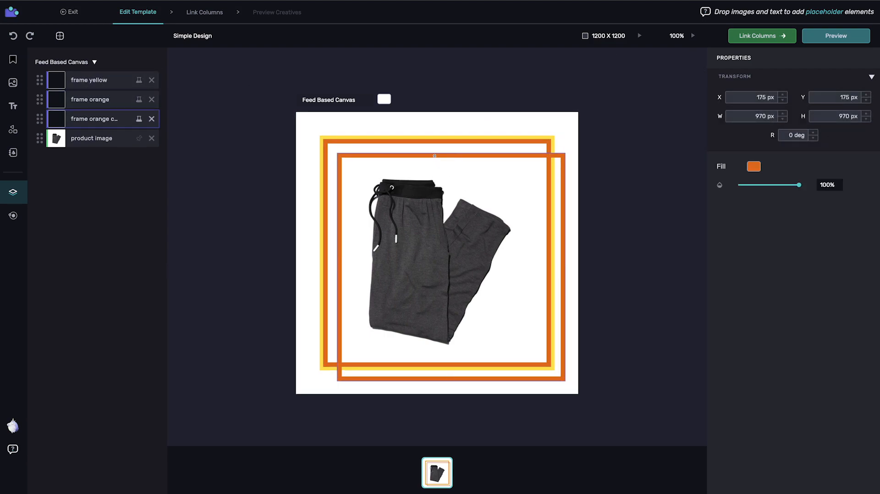
{"action": "double_click", "coordinate": [734, 116]}
{"action": "type", "text": "940"}
{"action": "key", "text": "Tab"}
{"action": "type", "text": "940"}
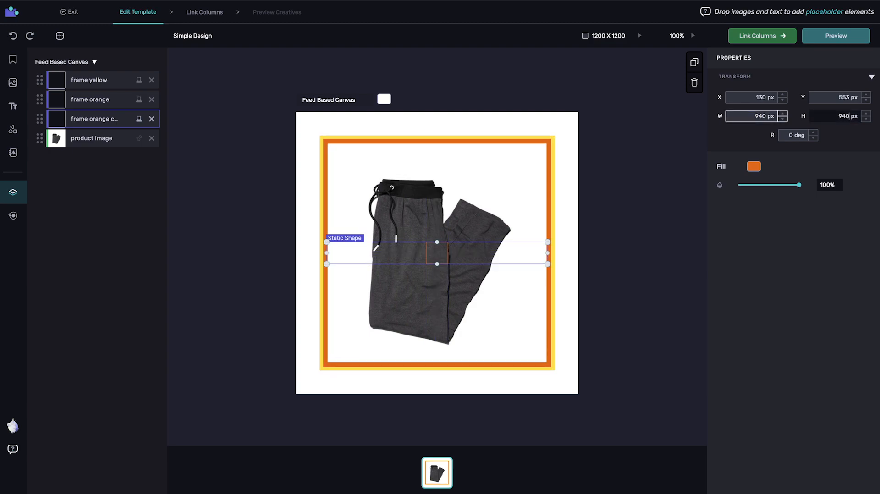
{"action": "left_click", "coordinate": [754, 166]}
{"action": "left_click", "coordinate": [666, 231]}
{"action": "left_click", "coordinate": [204, 163]}
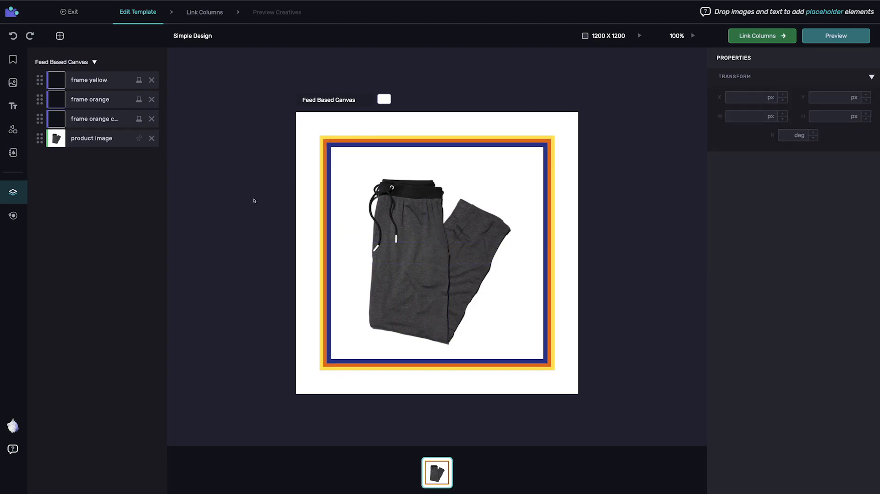
Shrink the product image to about 901 × 903 px so it sits inside the innermost blue frame.
{"action": "left_click", "coordinate": [92, 138]}
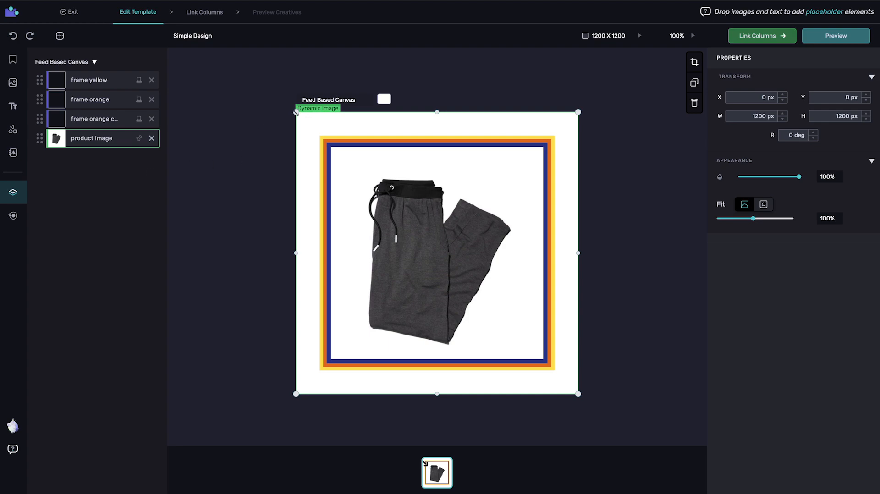
{"action": "left_click_drag", "start_coordinate": [296, 111], "coordinate": [331, 147]}
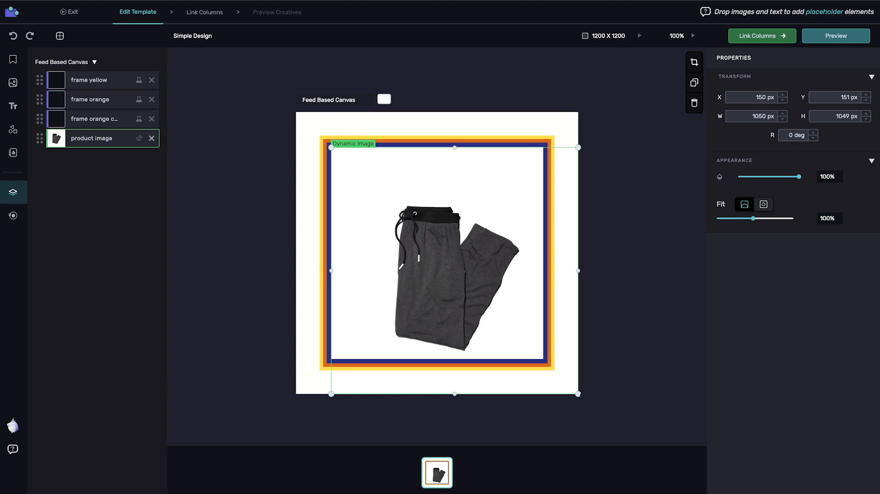
{"action": "left_click_drag", "start_coordinate": [578, 394], "coordinate": [543, 360]}
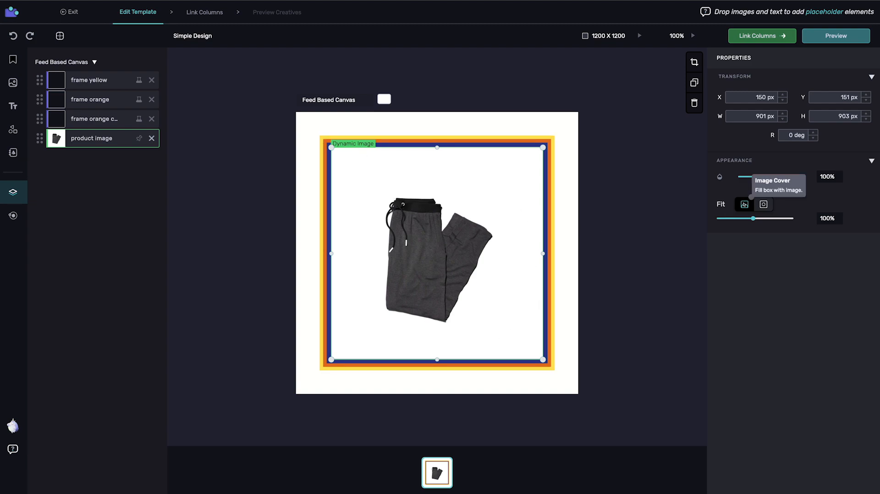
Try the product image with Image Cover at 127% and with Image Contain, returning it to Image Cover at 100%.
{"action": "left_click", "coordinate": [743, 205]}
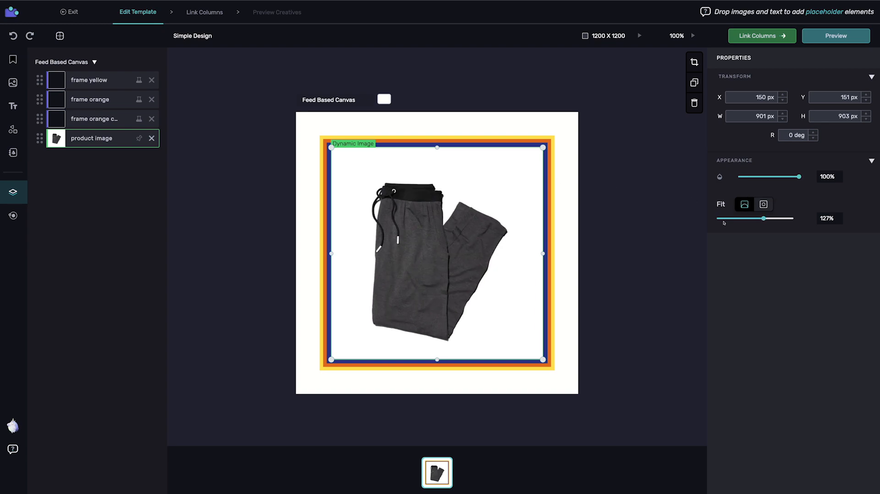
{"action": "left_click", "coordinate": [764, 204]}
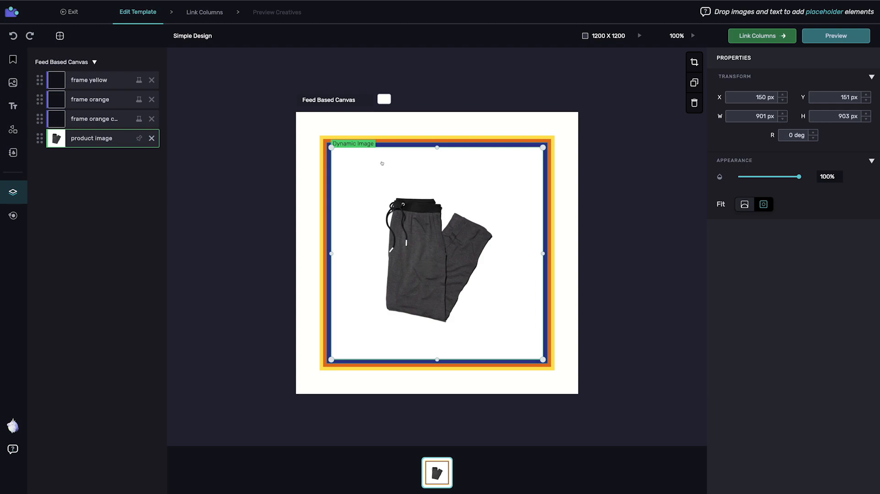
{"action": "left_click", "coordinate": [427, 252]}
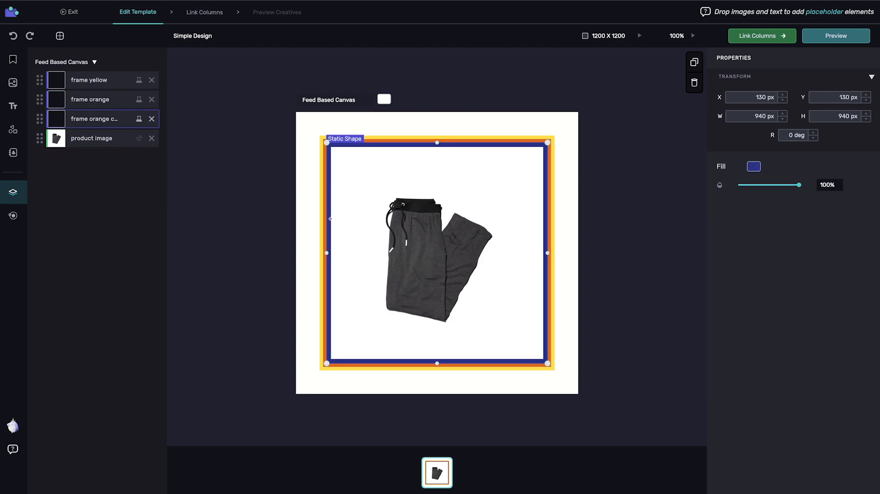
{"action": "left_click", "coordinate": [91, 138]}
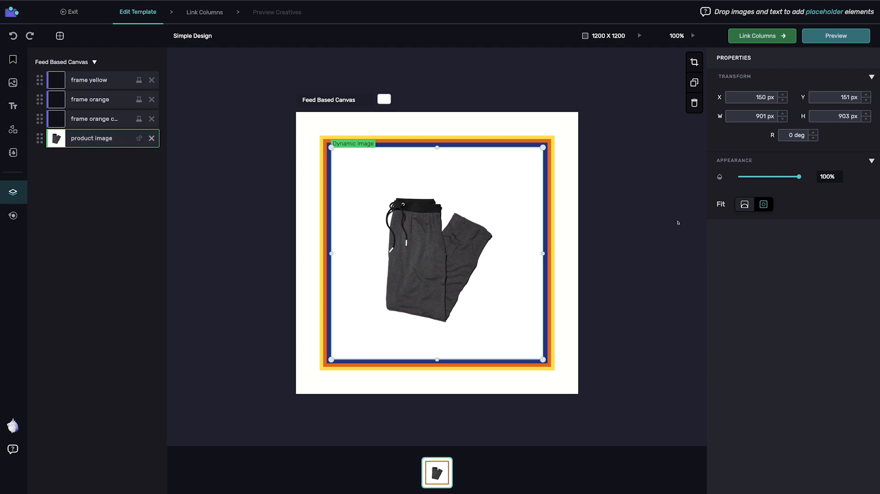
{"action": "left_click", "coordinate": [744, 204]}
{"action": "double_click", "coordinate": [830, 219]}
{"action": "type", "text": "100"}
{"action": "key", "text": "Return"}
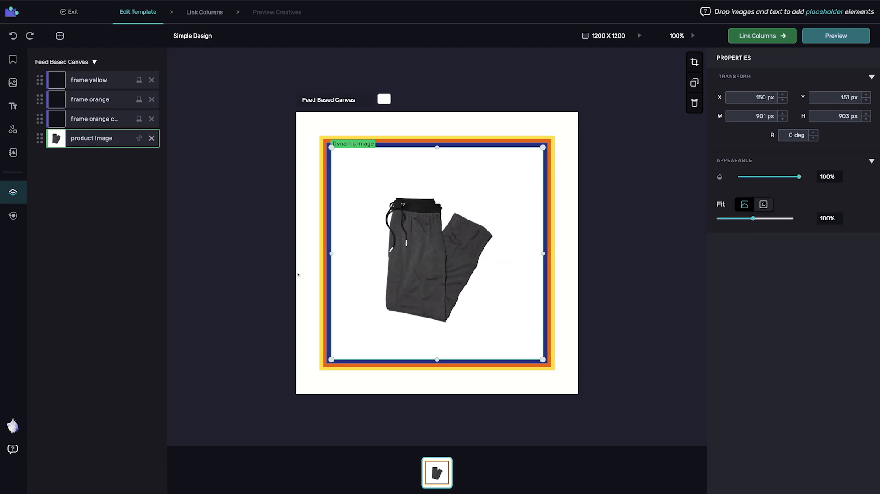
{"action": "left_click", "coordinate": [226, 188]}
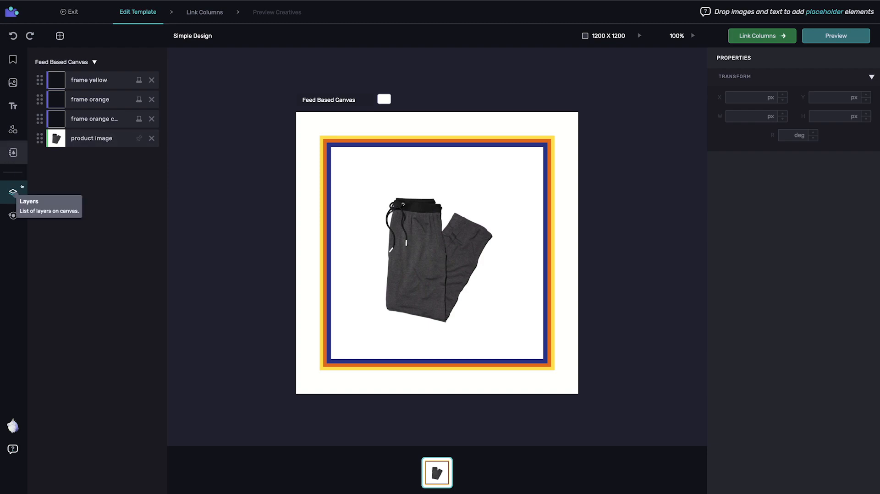
Add a basic shape from the Shapes elements, filled white, covering the lower-right corner of the three frames.
{"action": "left_click", "coordinate": [13, 216]}
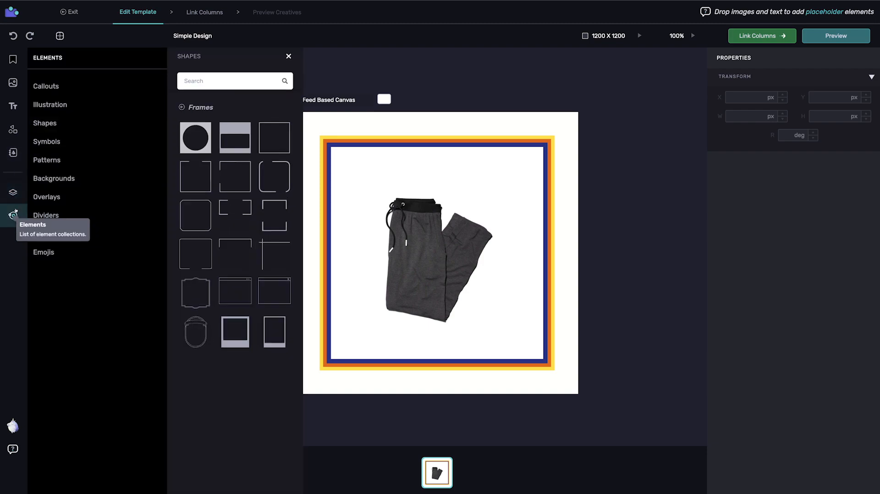
{"action": "left_click", "coordinate": [50, 123]}
{"action": "left_click_drag", "start_coordinate": [195, 146], "coordinate": [540, 393]}
{"action": "left_click_drag", "start_coordinate": [516, 355], "coordinate": [522, 368]}
{"action": "left_click", "coordinate": [753, 166]}
{"action": "left_click", "coordinate": [651, 230]}
{"action": "left_click", "coordinate": [710, 338]}
{"action": "left_click", "coordinate": [254, 262]}
{"action": "mouse_move", "coordinate": [39, 80]}
{"action": "left_mouse_down"}
{"action": "mouse_move", "coordinate": [38, 137]}
{"action": "mouse_move", "coordinate": [38, 83]}
{"action": "left_mouse_up"}
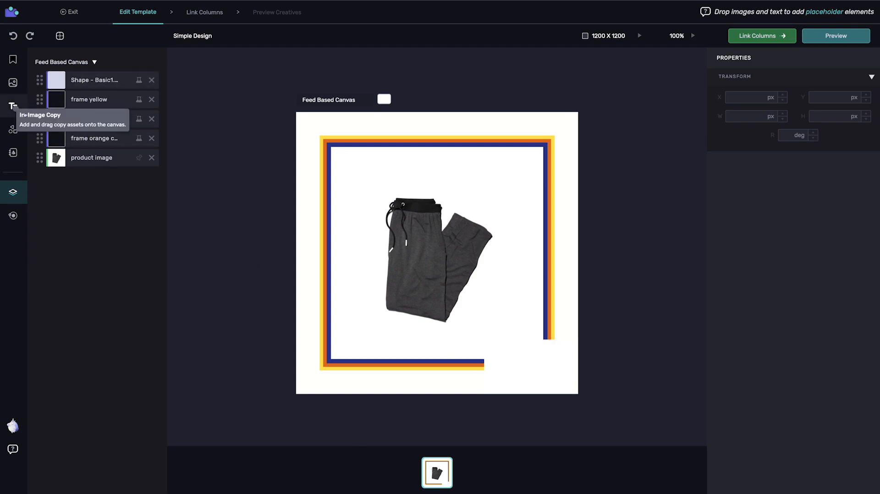
Add the ACME apparel logo graphic, scaled to about 249 × 105 px, in the gap at the frames' lower-right corner.
{"action": "left_click", "coordinate": [12, 130]}
{"action": "left_click_drag", "start_coordinate": [53, 170], "coordinate": [497, 357]}
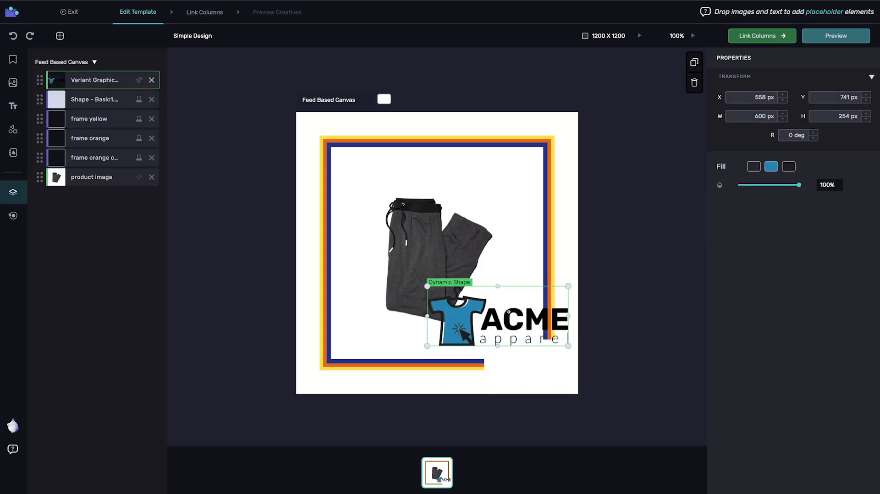
{"action": "scroll", "coordinate": [508, 313], "scroll_direction": "up", "scroll_amount": 1}
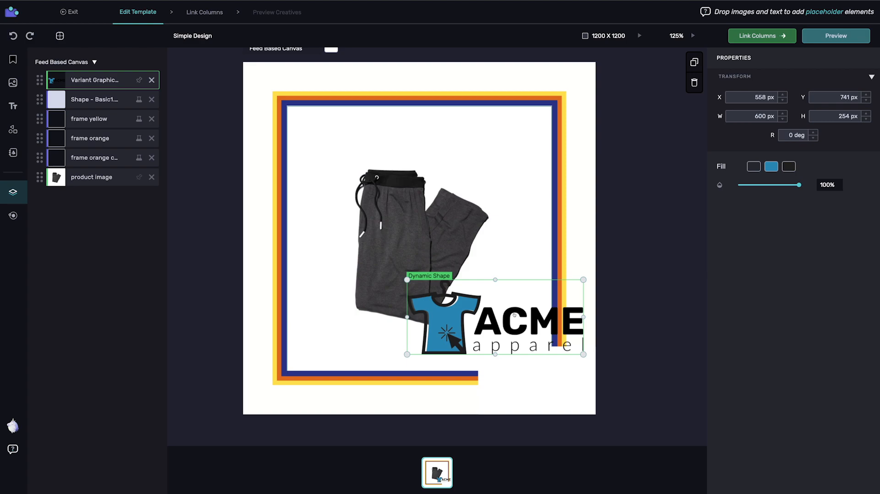
{"action": "scroll", "coordinate": [514, 314], "scroll_direction": "up", "scroll_amount": 5}
{"action": "scroll", "coordinate": [515, 315], "scroll_direction": "down", "scroll_amount": 2}
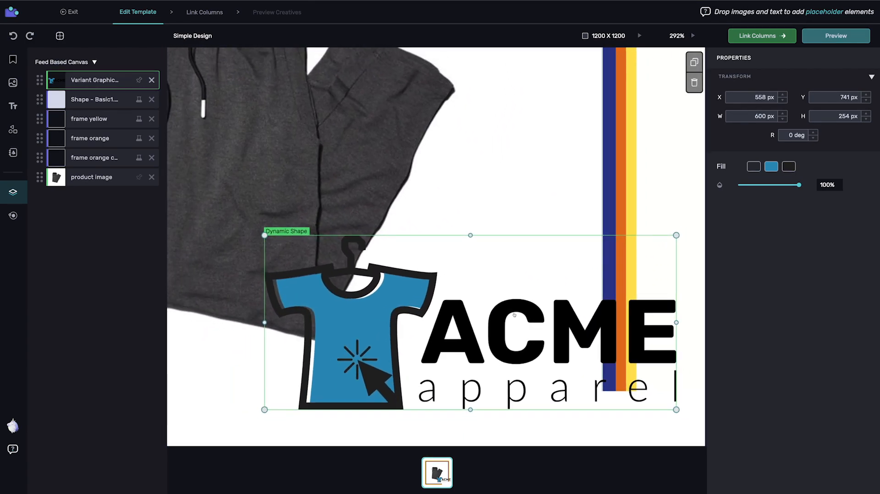
{"action": "left_click_drag", "start_coordinate": [517, 339], "coordinate": [455, 177]}
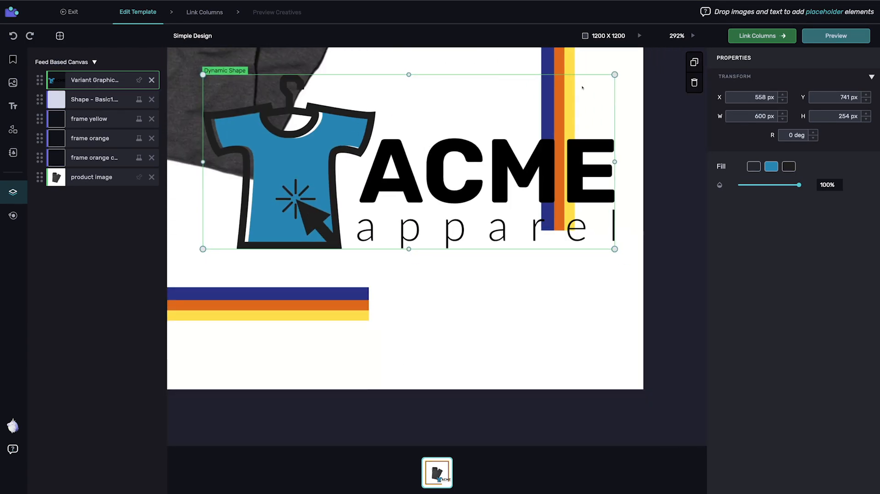
{"action": "left_click_drag", "start_coordinate": [614, 74], "coordinate": [373, 177]}
{"action": "left_click_drag", "start_coordinate": [242, 212], "coordinate": [443, 287]}
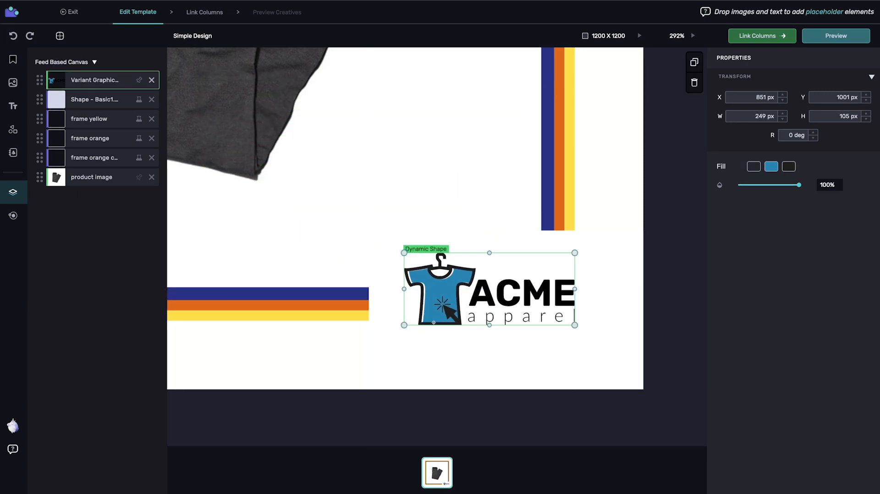
Nudge the logo slightly to the left to fine-tune its position within the frames' corner gap.
{"action": "scroll", "coordinate": [432, 203], "scroll_direction": "up", "scroll_amount": 2}
{"action": "mouse_move", "coordinate": [433, 203]}
{"action": "left_mouse_down"}
{"action": "mouse_move", "coordinate": [419, 206]}
{"action": "mouse_move", "coordinate": [421, 213]}
{"action": "left_mouse_up"}
{"action": "left_click", "coordinate": [676, 35]}
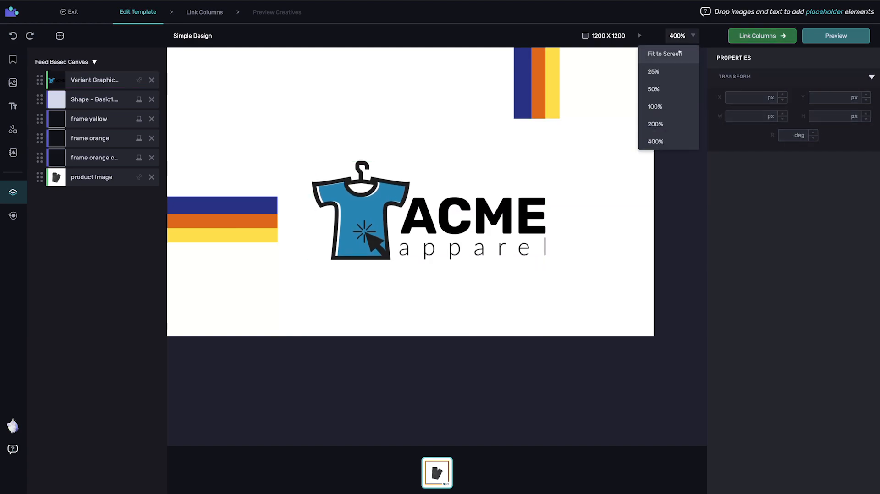
{"action": "left_click", "coordinate": [655, 104]}
{"action": "left_click", "coordinate": [515, 384]}
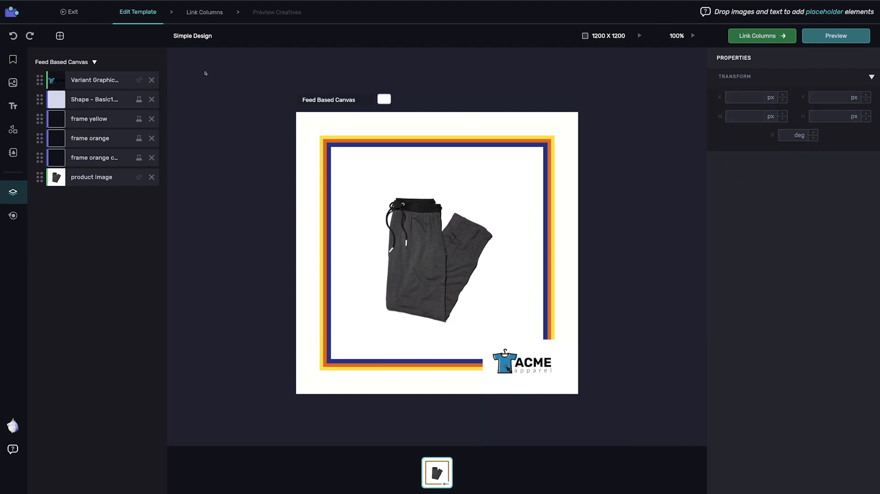
Preview the template's creatives and open the enriched feed settings for creating a feed URL.
{"action": "left_click", "coordinate": [835, 35]}
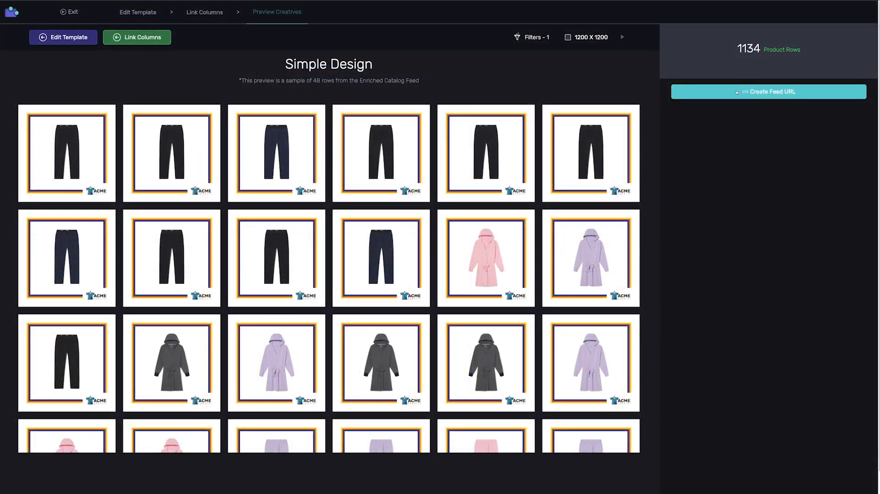
{"action": "left_click", "coordinate": [735, 92]}
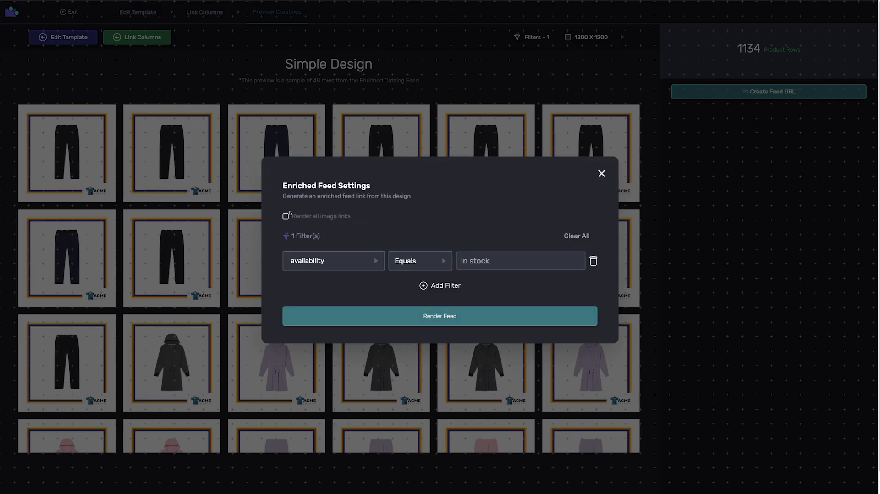
{"action": "left_click", "coordinate": [423, 286]}
{"action": "left_click", "coordinate": [345, 277]}
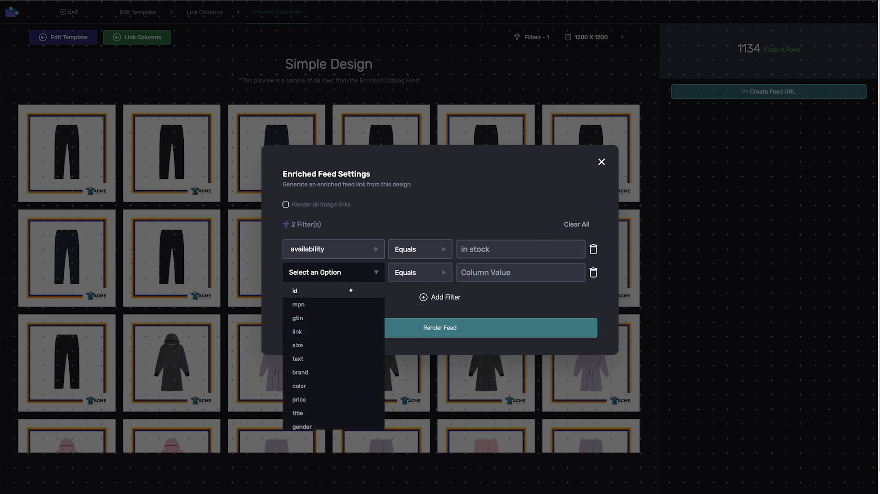
{"action": "left_click", "coordinate": [593, 272]}
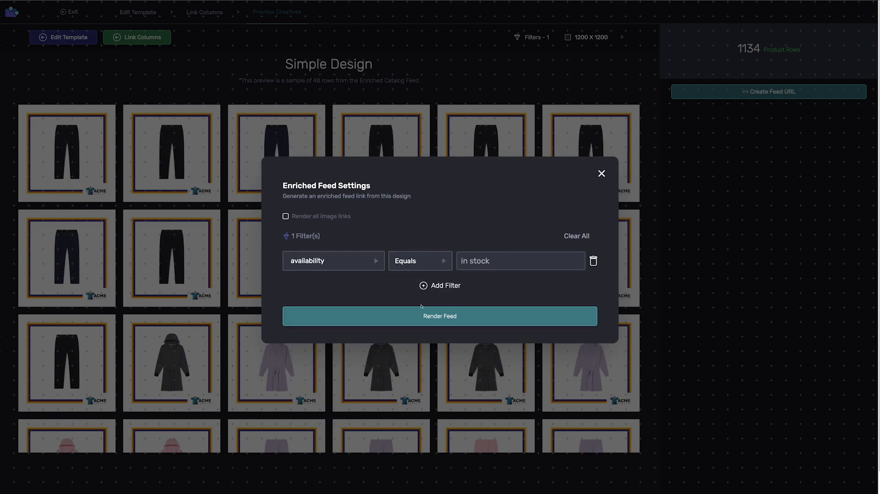
Render the enriched feed with the availability equals in stock filter and copy the generated feed link.
{"action": "left_click", "coordinate": [436, 316]}
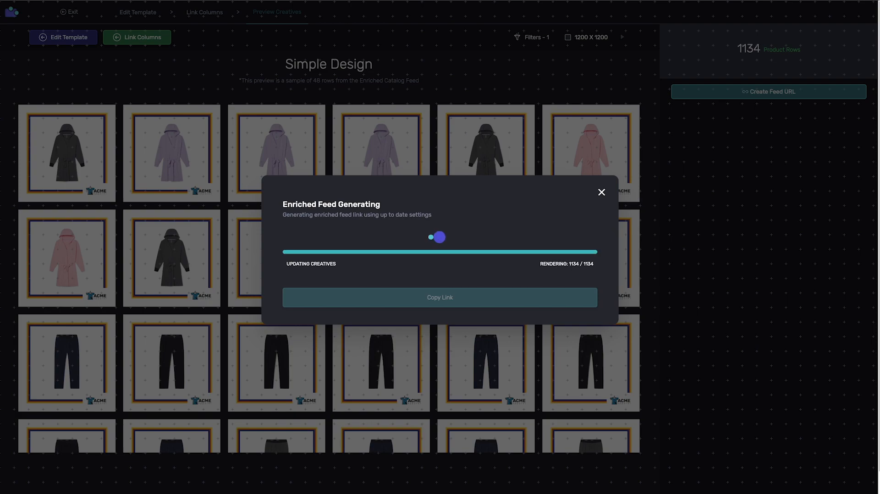
{"action": "left_click", "coordinate": [439, 297]}
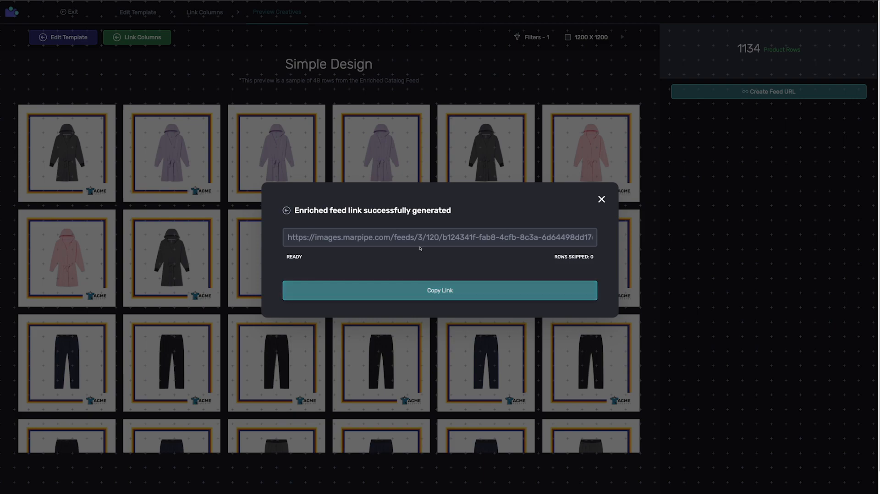
{"action": "left_click", "coordinate": [413, 290]}
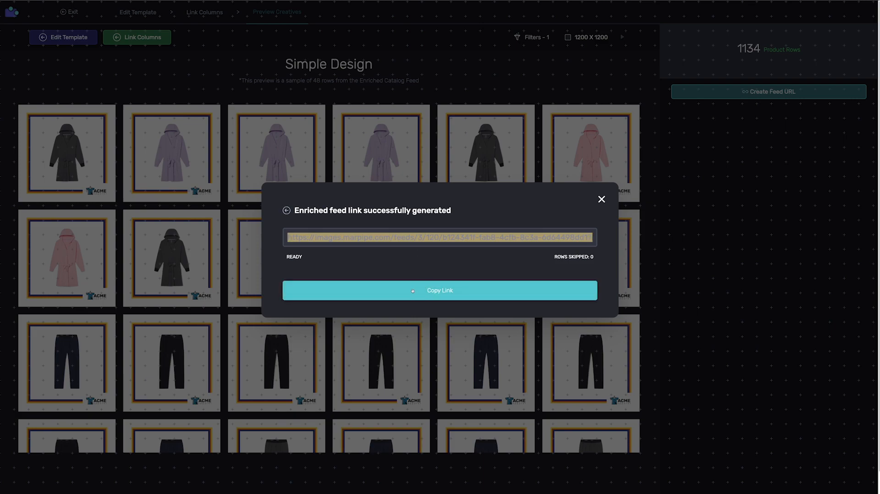